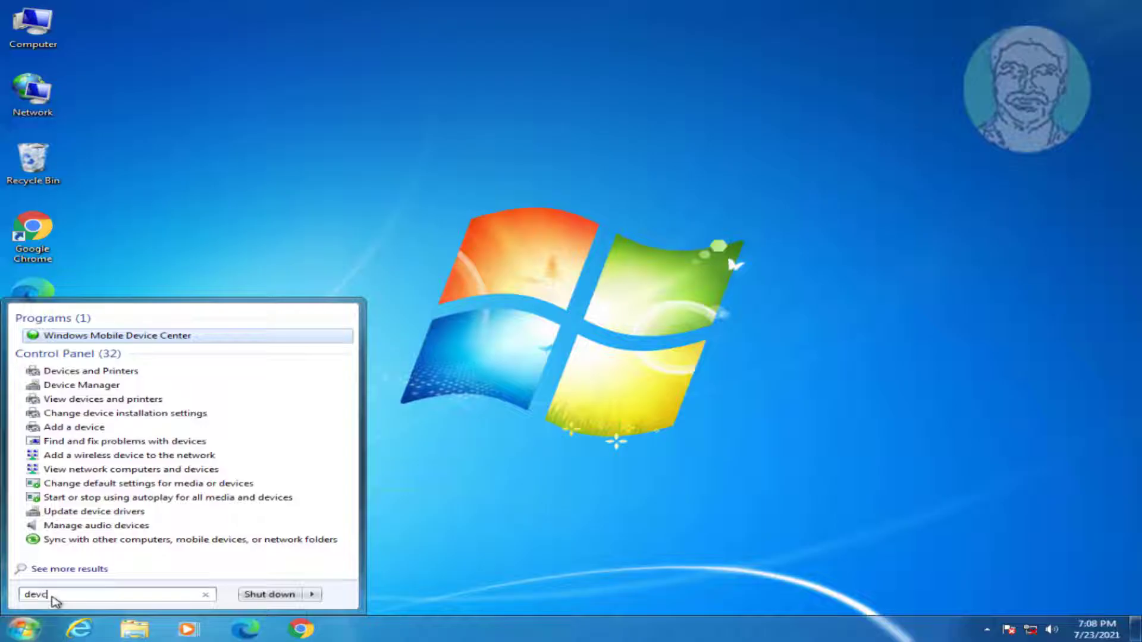
- Search for device manager, open Device Manager to check its hardware categories for network adapters, and close it
{"action": "key", "text": "BackSpace"}
{"action": "key", "text": "BackSpace"}
{"action": "key", "text": "BackSpace"}
{"action": "key", "text": "BackSpace"}
{"action": "type", "text": "de"}
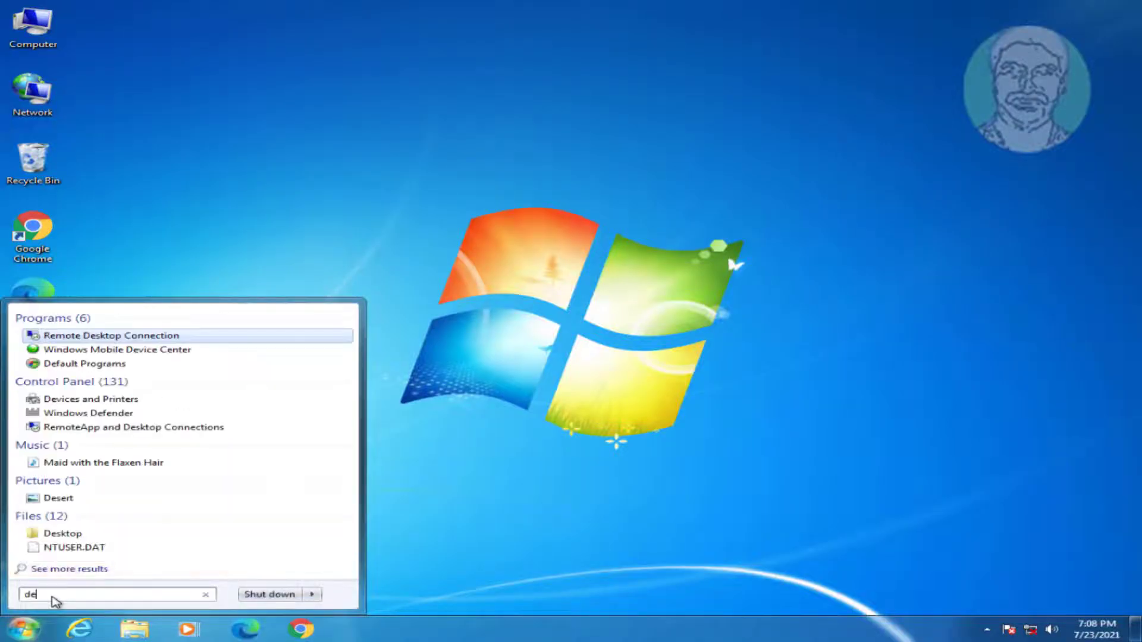
{"action": "type", "text": "vice manag"}
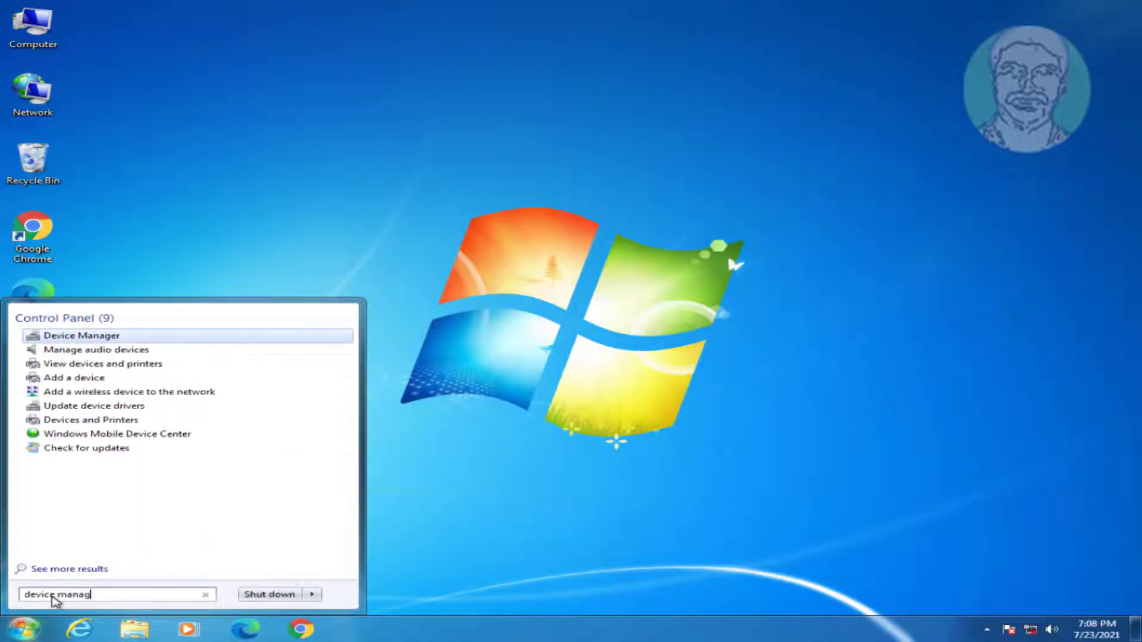
{"action": "type", "text": "er"}
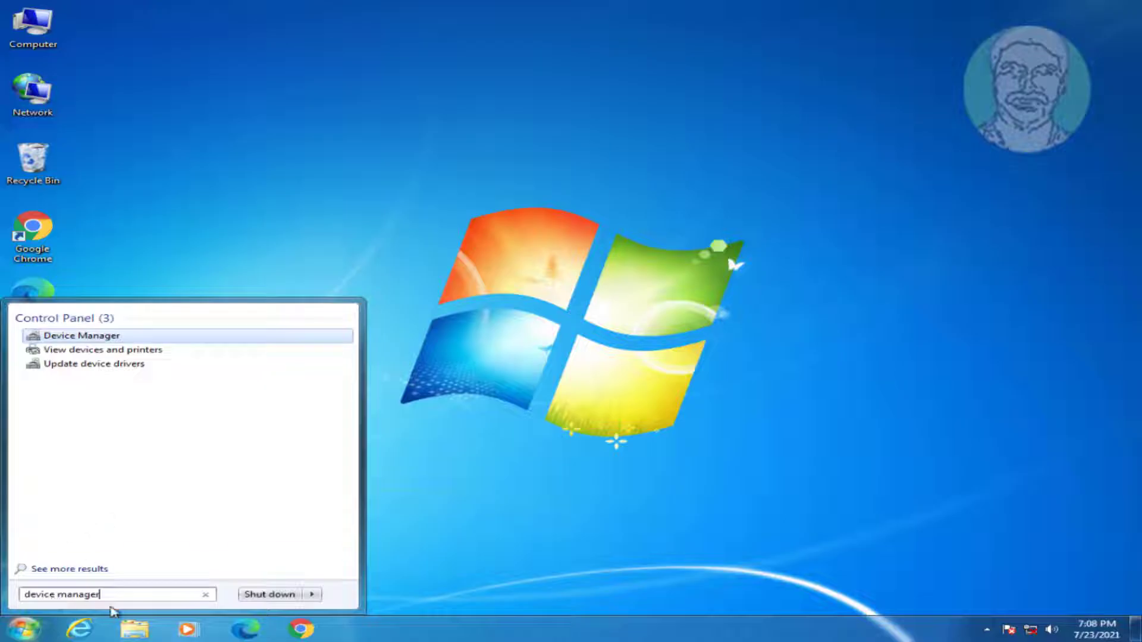
{"action": "left_click", "coordinate": [92, 349]}
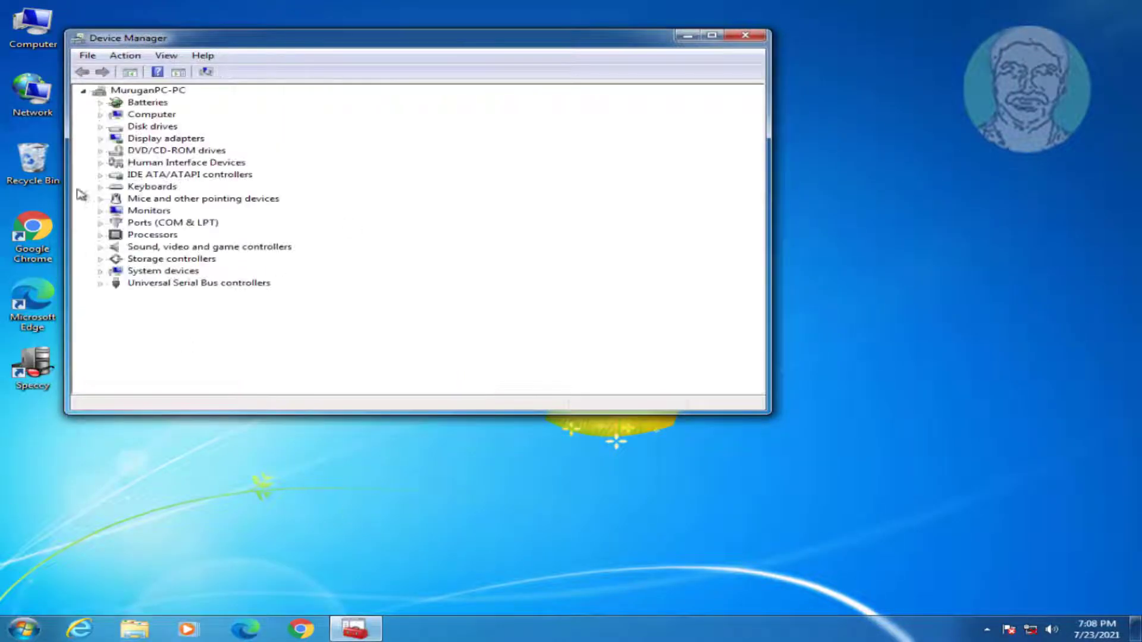
{"action": "left_click", "coordinate": [744, 37]}
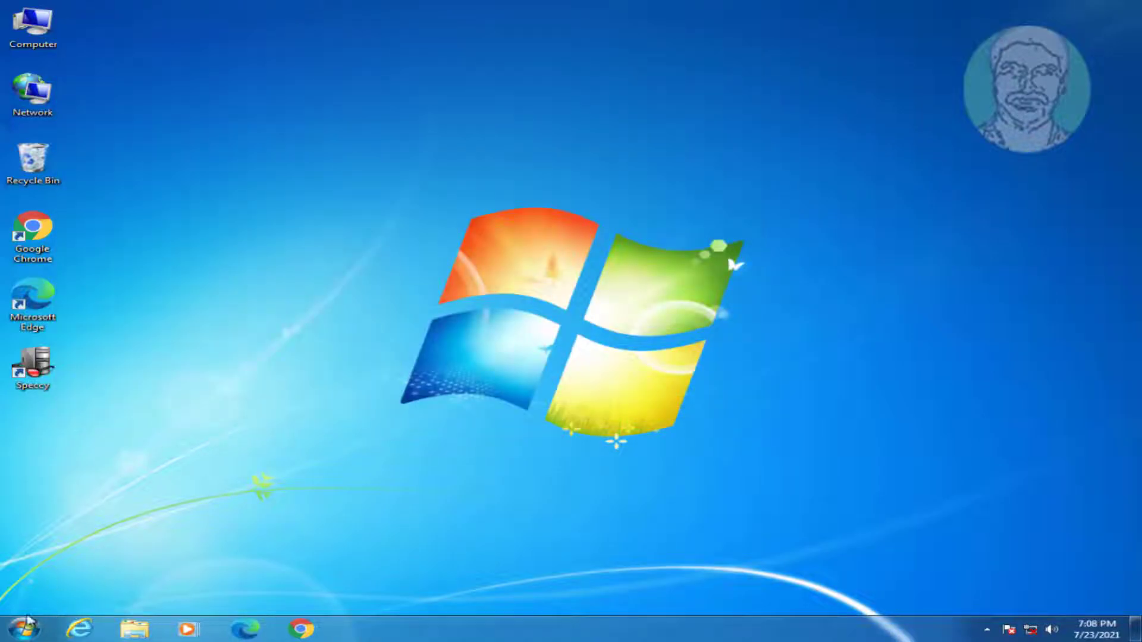
- Run regedit as administrator, allow it to make changes, maximize its window and widen the key tree
{"action": "left_click", "coordinate": [27, 626]}
{"action": "type", "text": "rege"}
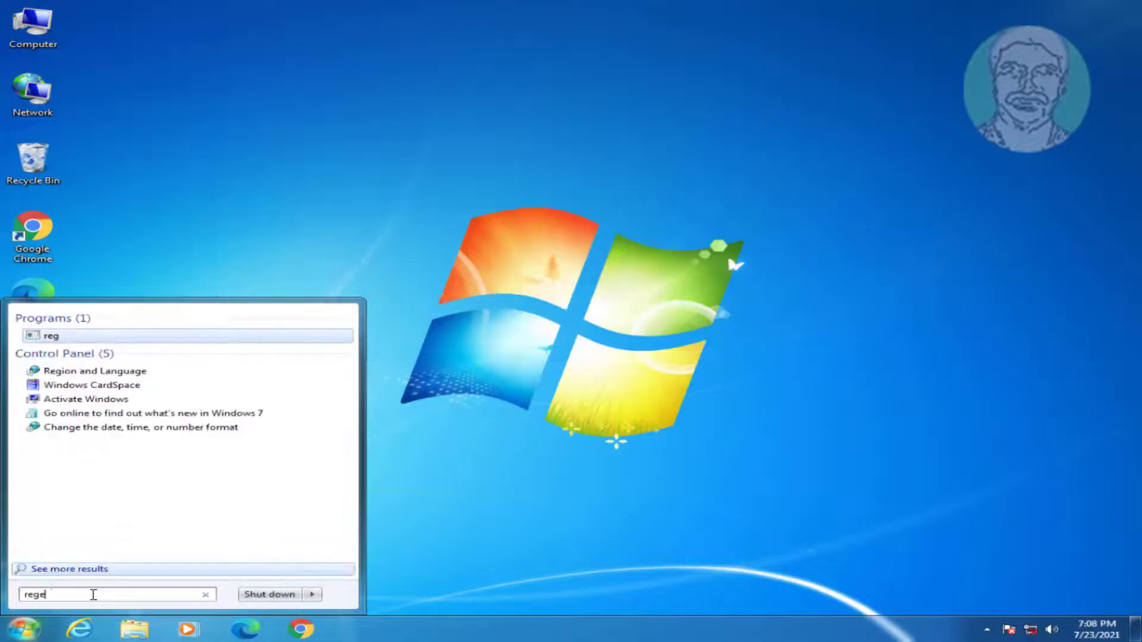
{"action": "type", "text": "dit"}
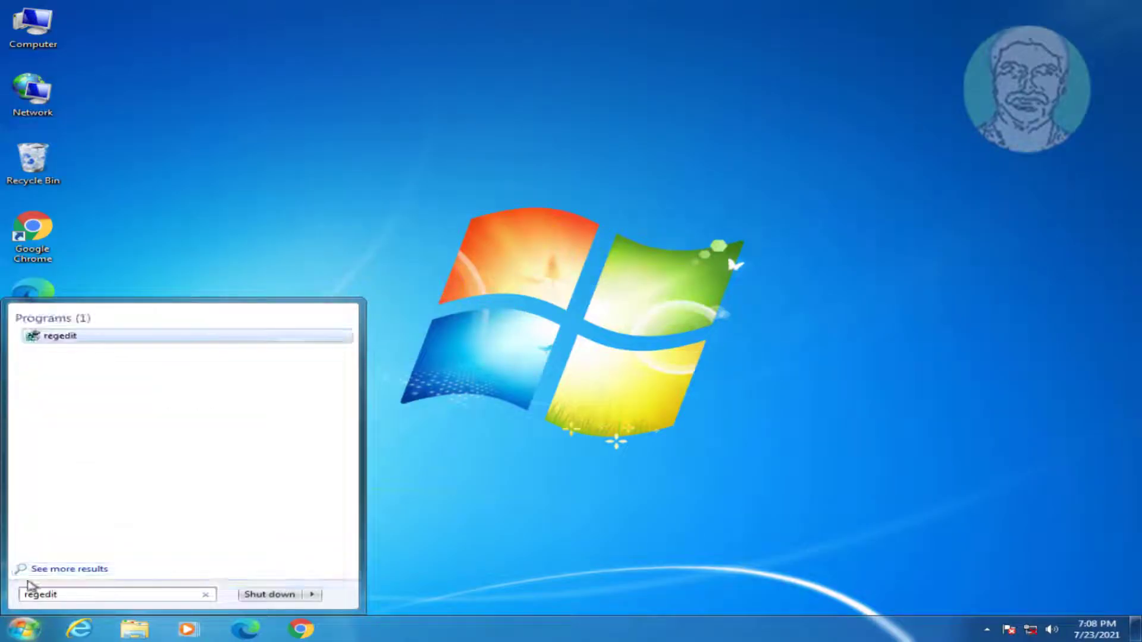
{"action": "right_click", "coordinate": [61, 338]}
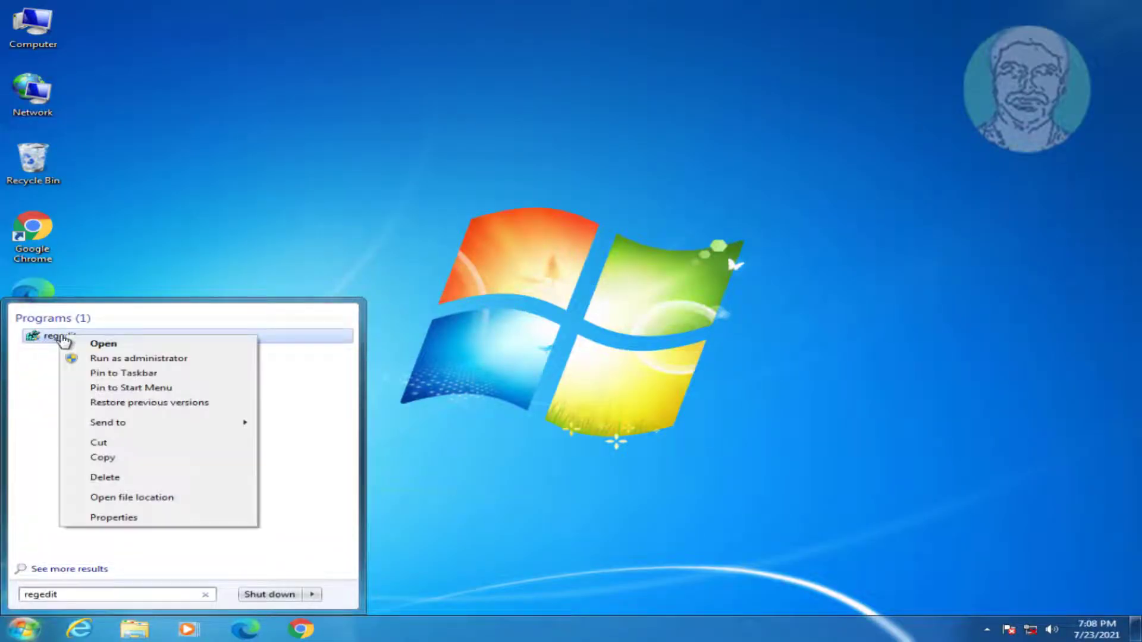
{"action": "left_click", "coordinate": [158, 359]}
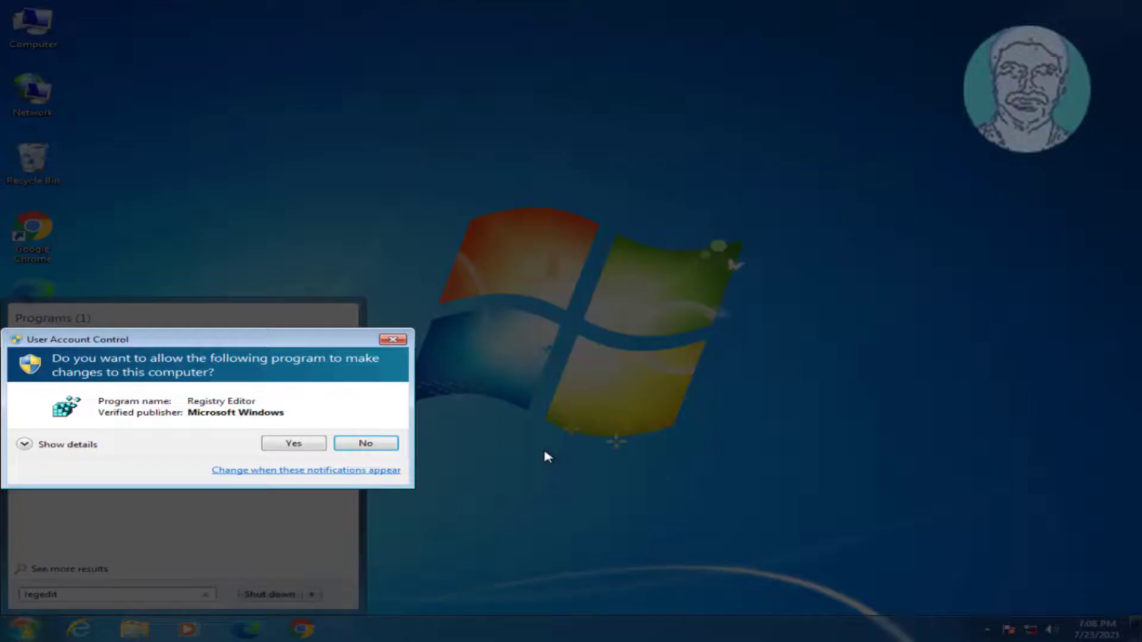
{"action": "left_click", "coordinate": [310, 448]}
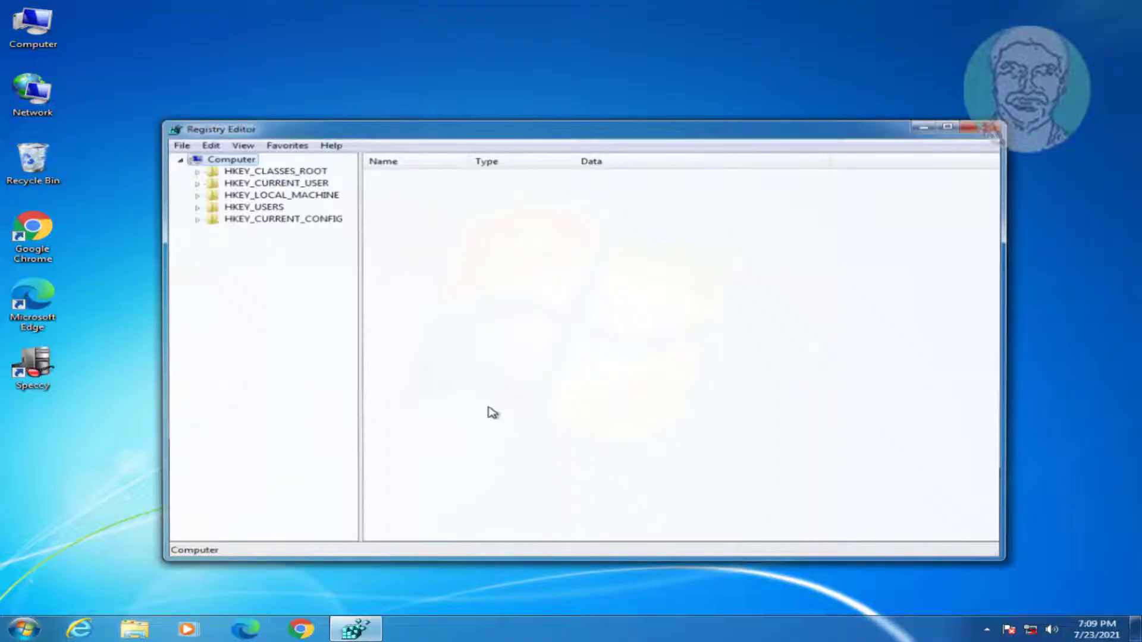
{"action": "left_click", "coordinate": [957, 128]}
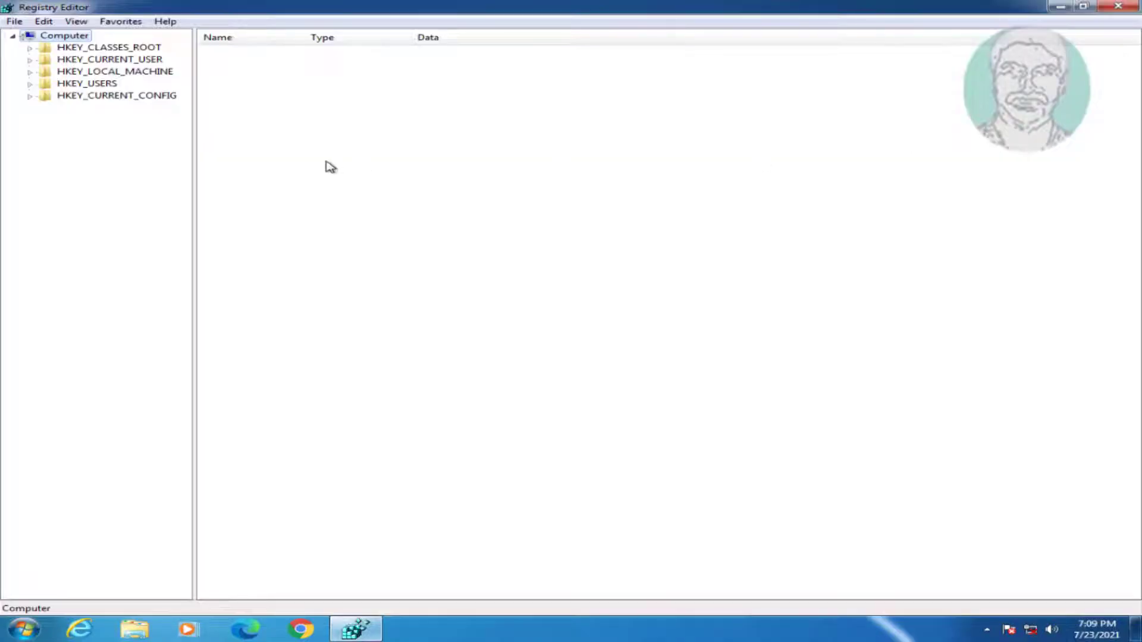
{"action": "left_click_drag", "start_coordinate": [194, 200], "coordinate": [278, 207]}
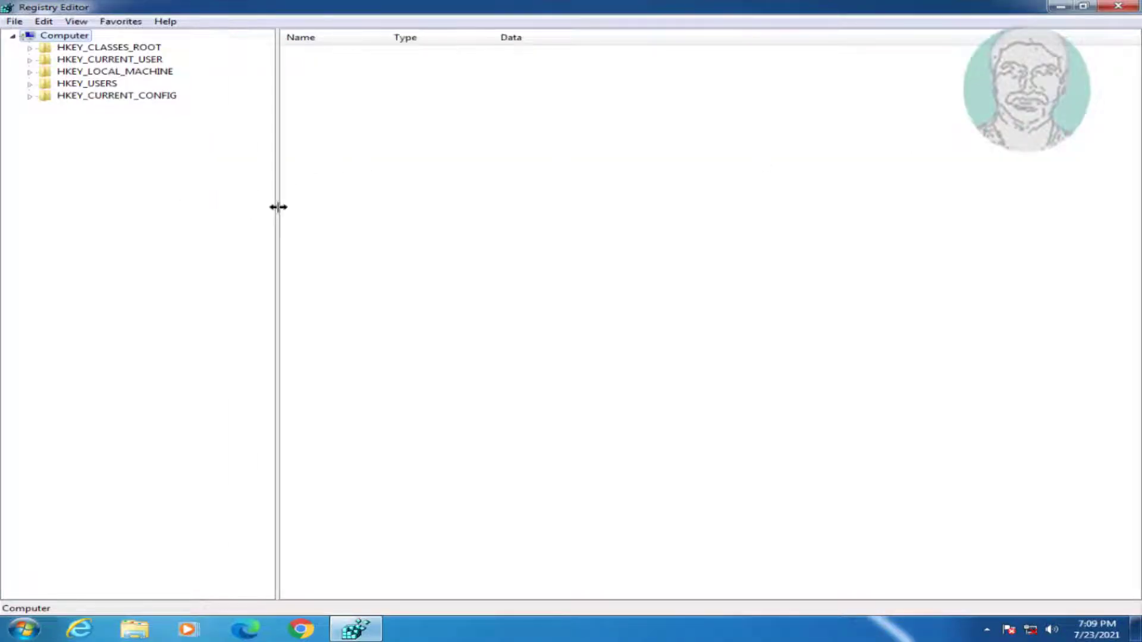
- Go to the registry key HKEY_LOCAL_MACHINE\SYSTEM\CurrentControlSet\Control\Network
{"action": "left_click", "coordinate": [154, 72]}
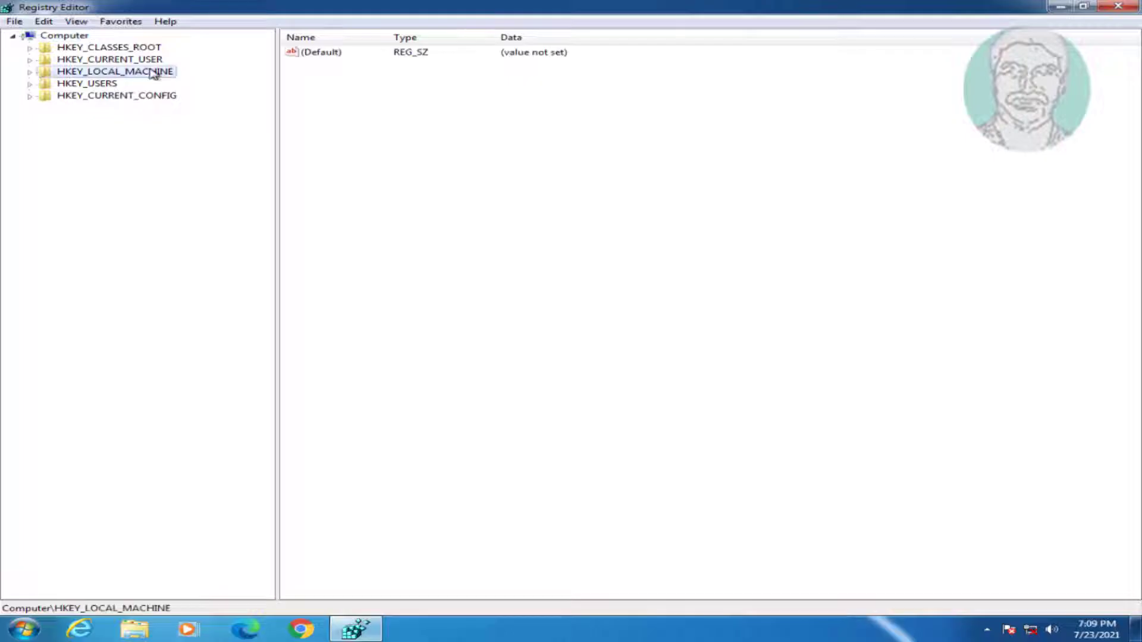
{"action": "left_click", "coordinate": [30, 72]}
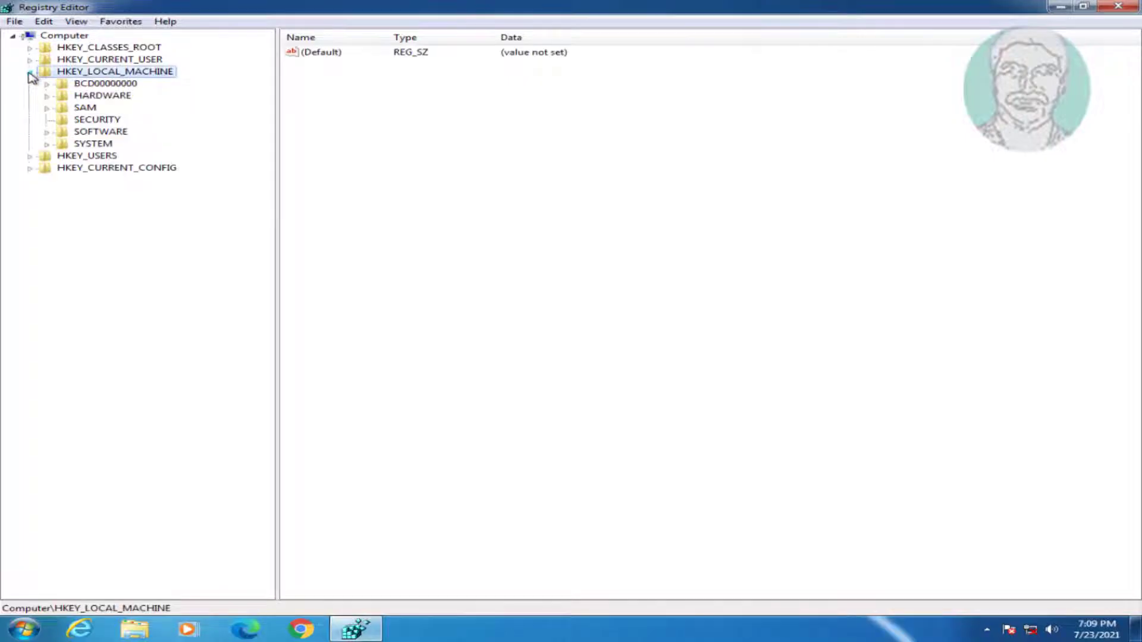
{"action": "left_click", "coordinate": [104, 145]}
{"action": "left_click", "coordinate": [47, 145]}
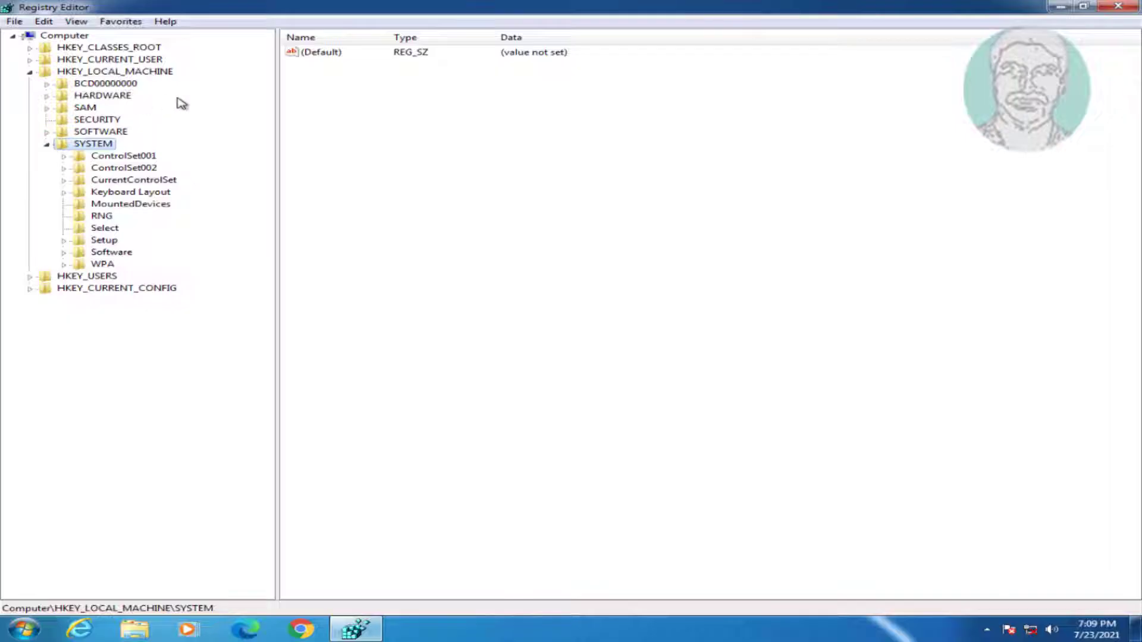
{"action": "left_click", "coordinate": [149, 181]}
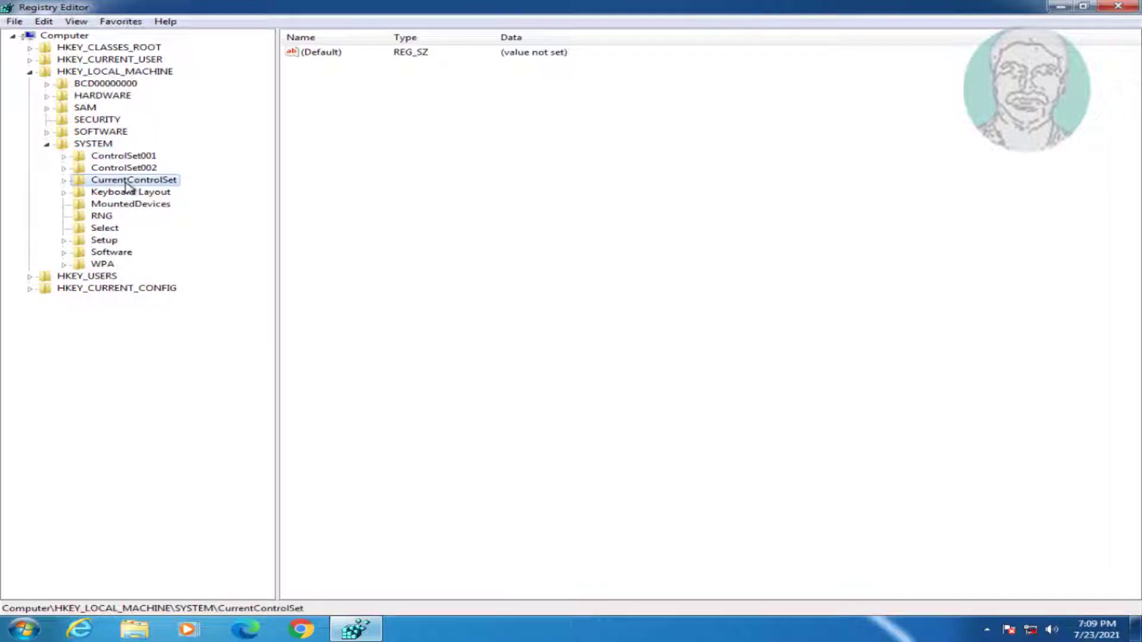
{"action": "left_click", "coordinate": [64, 180]}
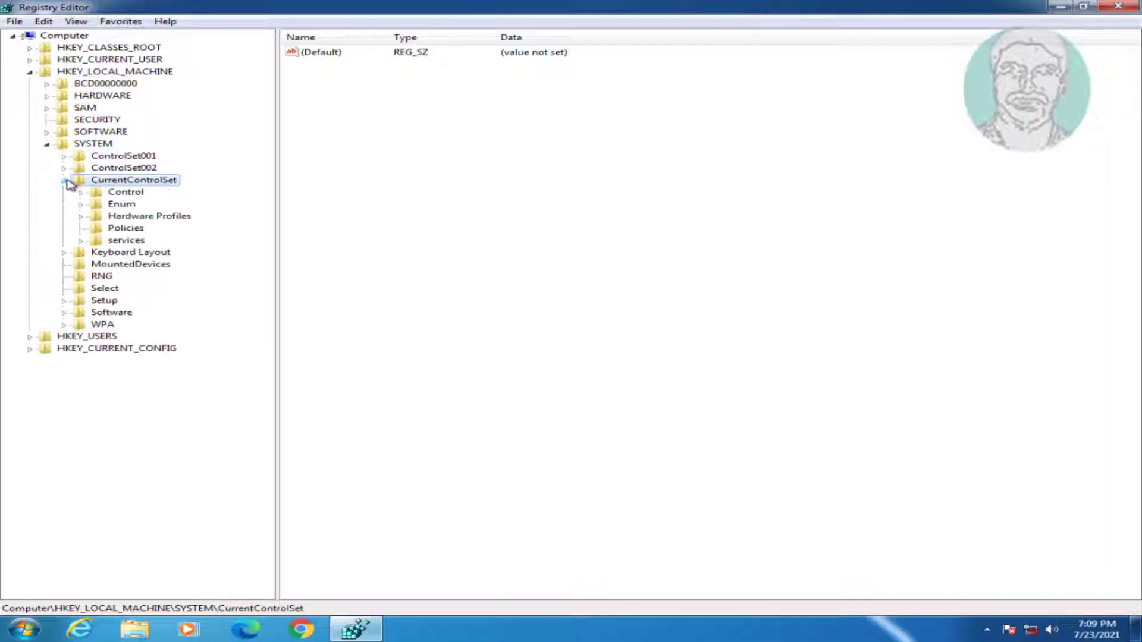
{"action": "left_click", "coordinate": [136, 195]}
{"action": "left_click", "coordinate": [82, 194]}
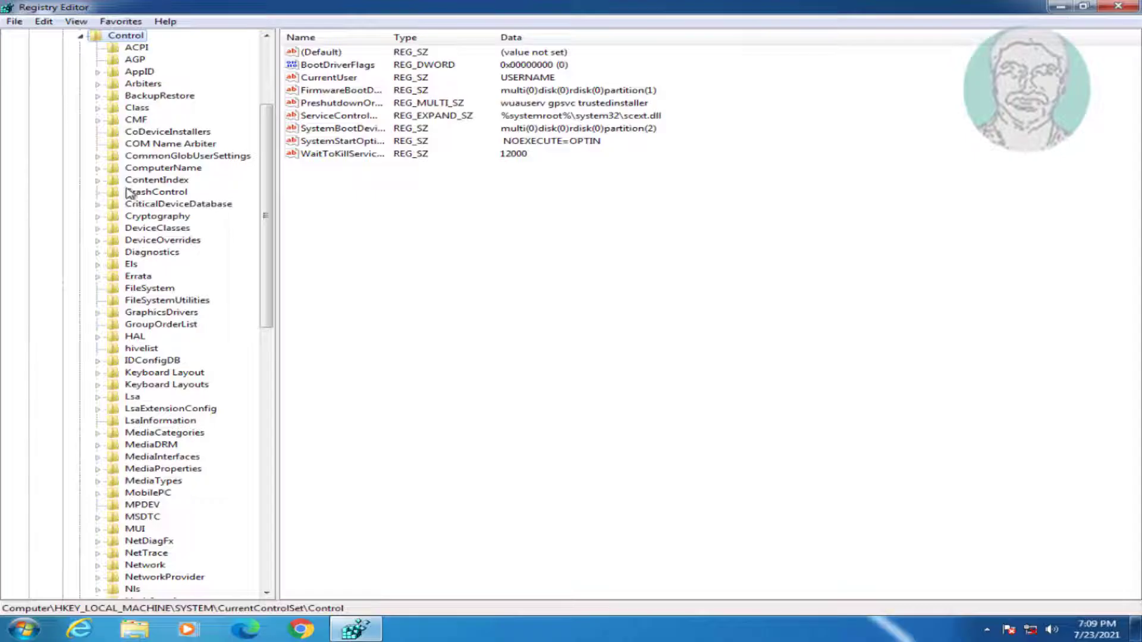
{"action": "scroll", "coordinate": [186, 274], "scroll_direction": "down", "scroll_amount": 6}
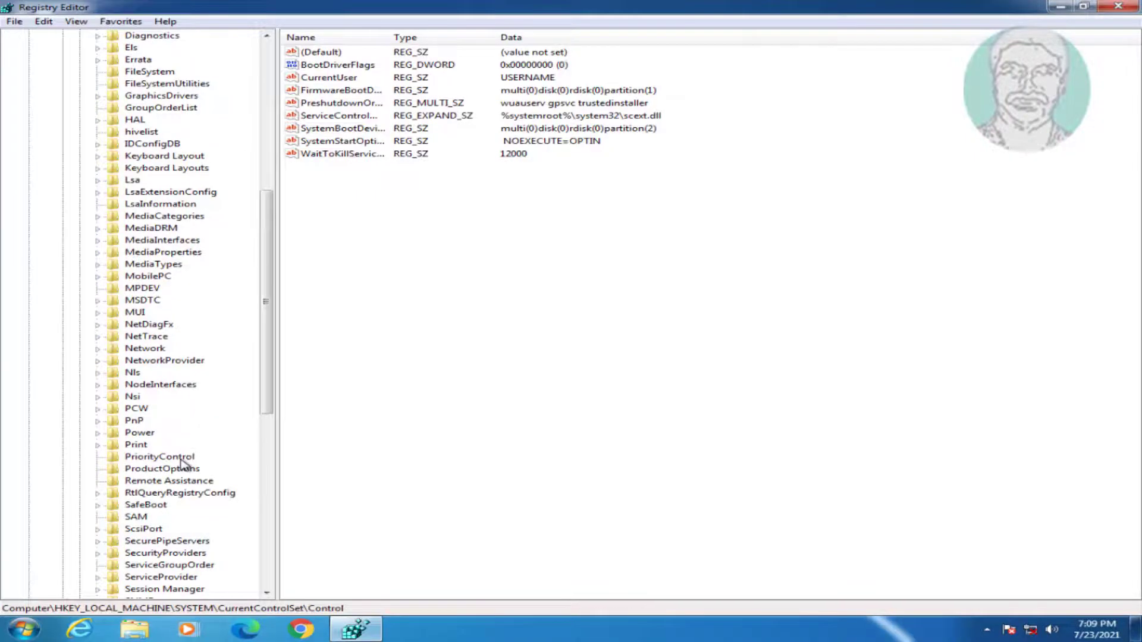
{"action": "left_click", "coordinate": [137, 348]}
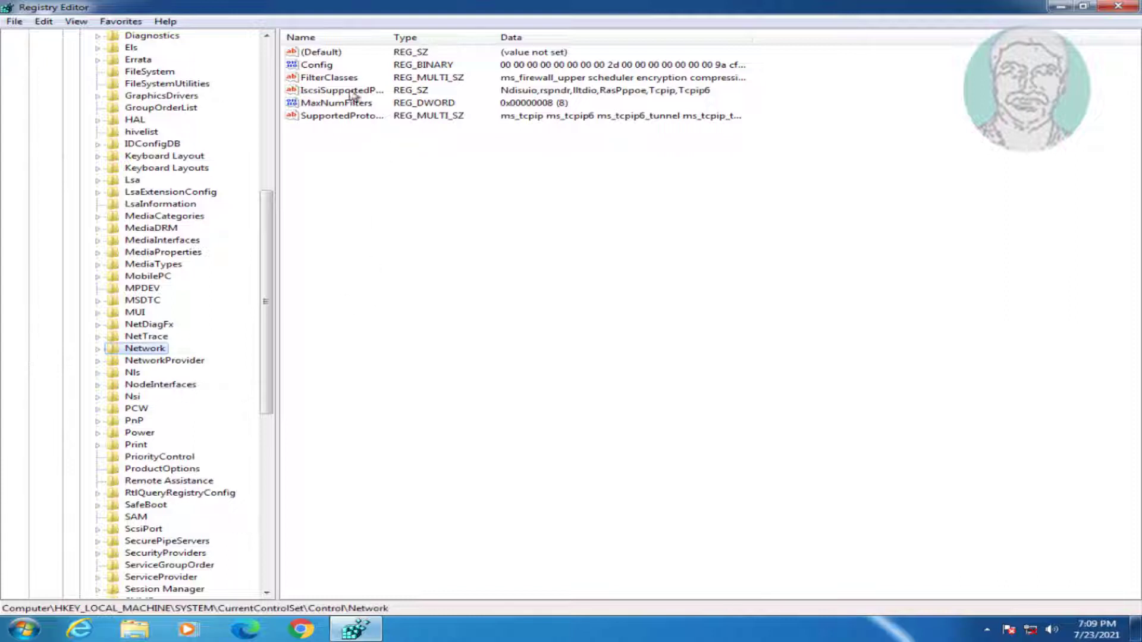
- Permanently delete the Config binary value from the Network key
{"action": "left_click", "coordinate": [324, 68]}
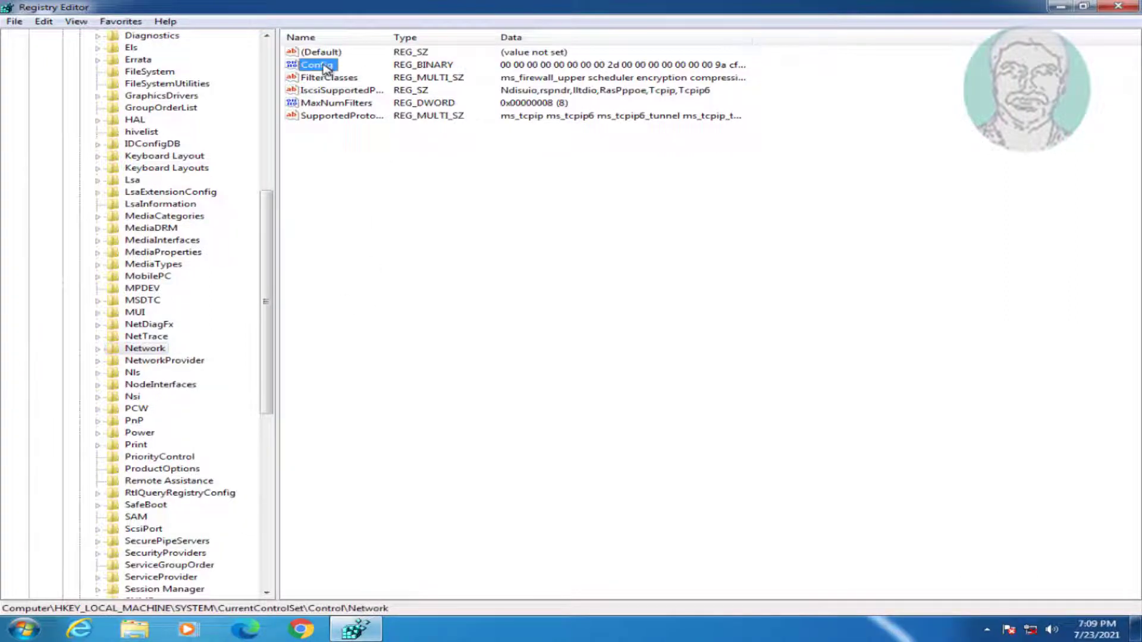
{"action": "right_click", "coordinate": [325, 70]}
{"action": "left_click", "coordinate": [381, 107]}
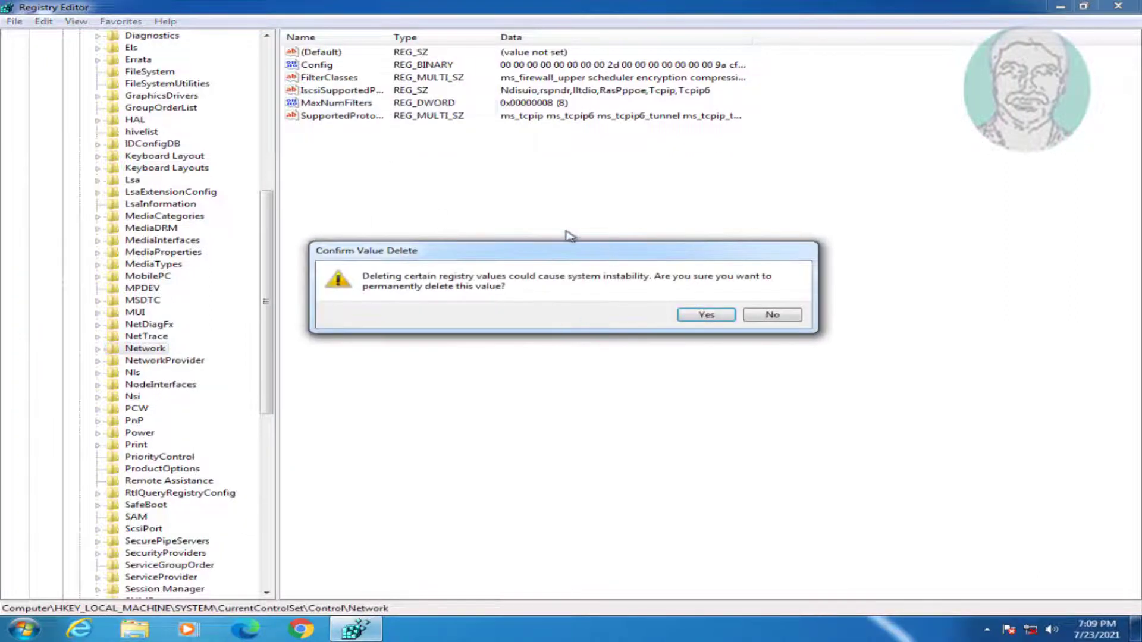
{"action": "left_click", "coordinate": [719, 314]}
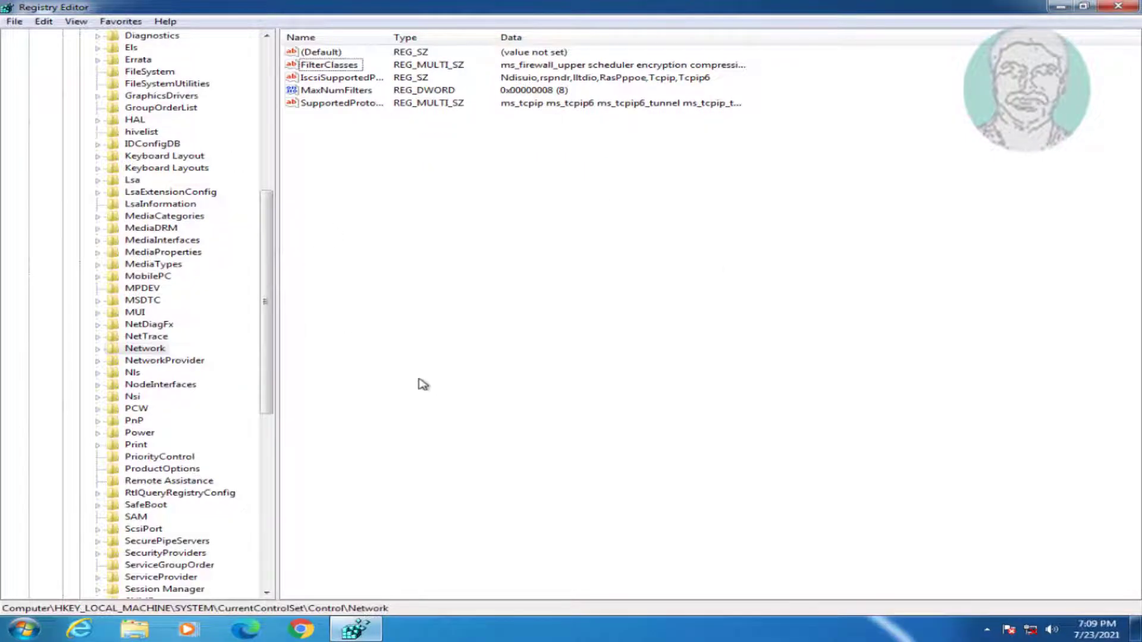
- Collapse the expanded registry keys up to HKEY_LOCAL_MACHINE and close Registry Editor
{"action": "left_click_drag", "start_coordinate": [269, 357], "coordinate": [270, 196]}
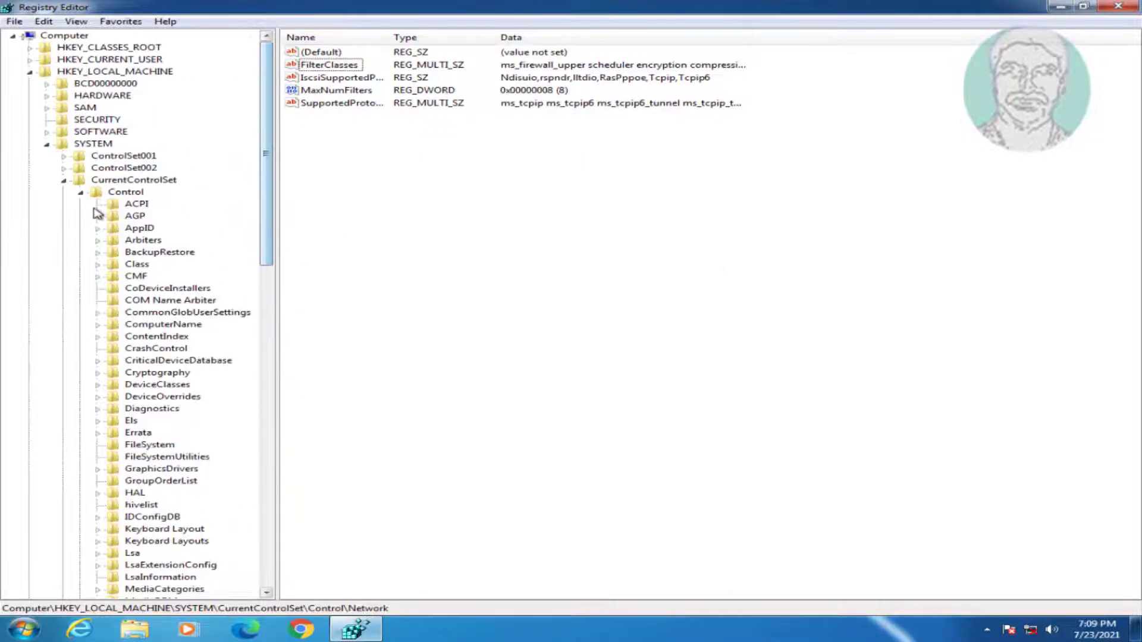
{"action": "left_click", "coordinate": [80, 193]}
{"action": "left_click", "coordinate": [64, 180]}
{"action": "left_click", "coordinate": [46, 143]}
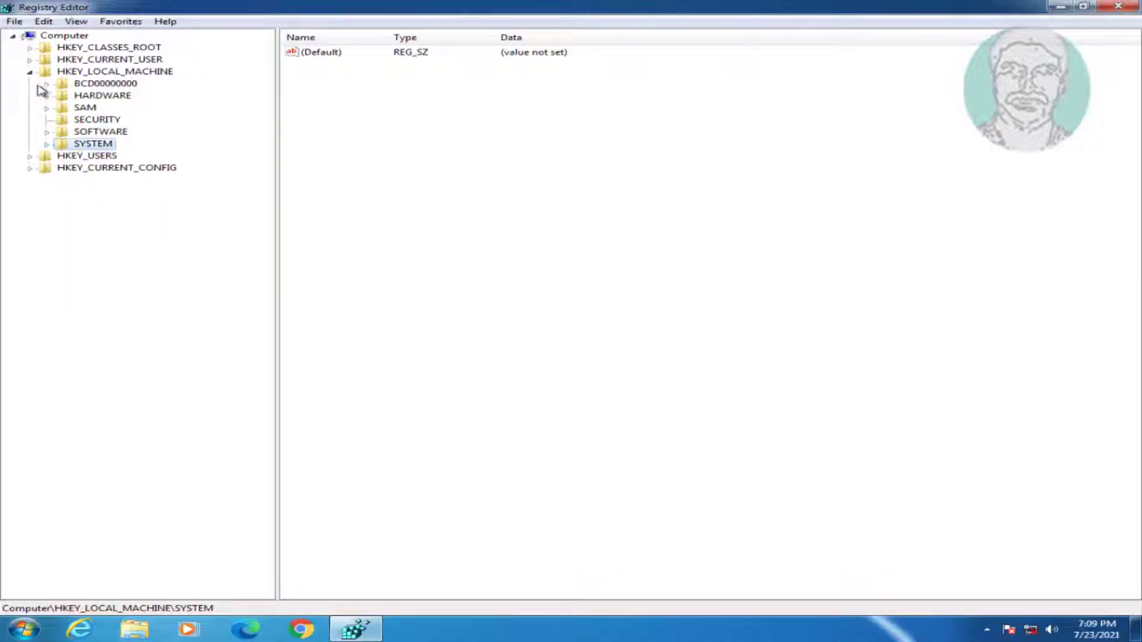
{"action": "left_click", "coordinate": [29, 72]}
{"action": "left_click", "coordinate": [1118, 8]}
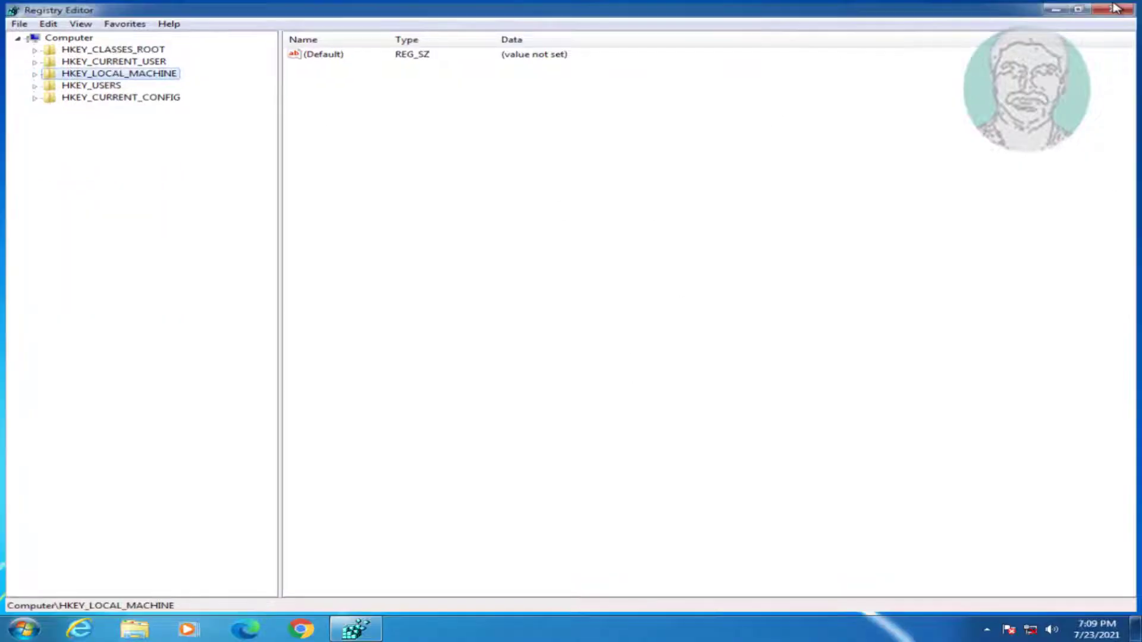
- Restart the computer and dismiss the driver installation notification on the desktop
{"action": "left_click", "coordinate": [24, 629]}
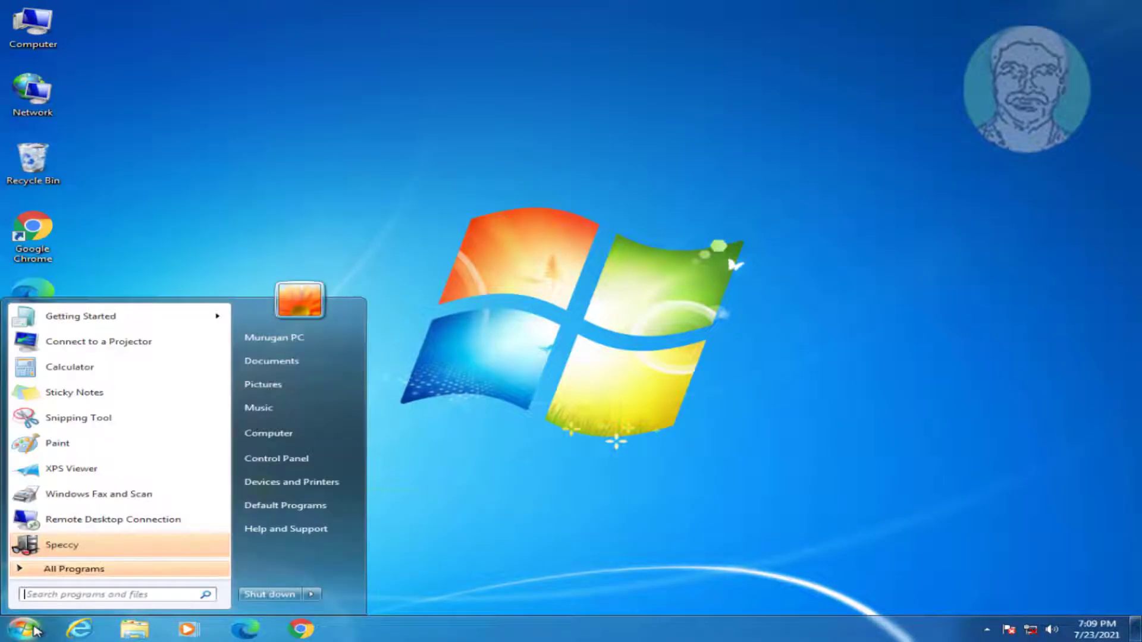
{"action": "mouse_move", "coordinate": [310, 595]}
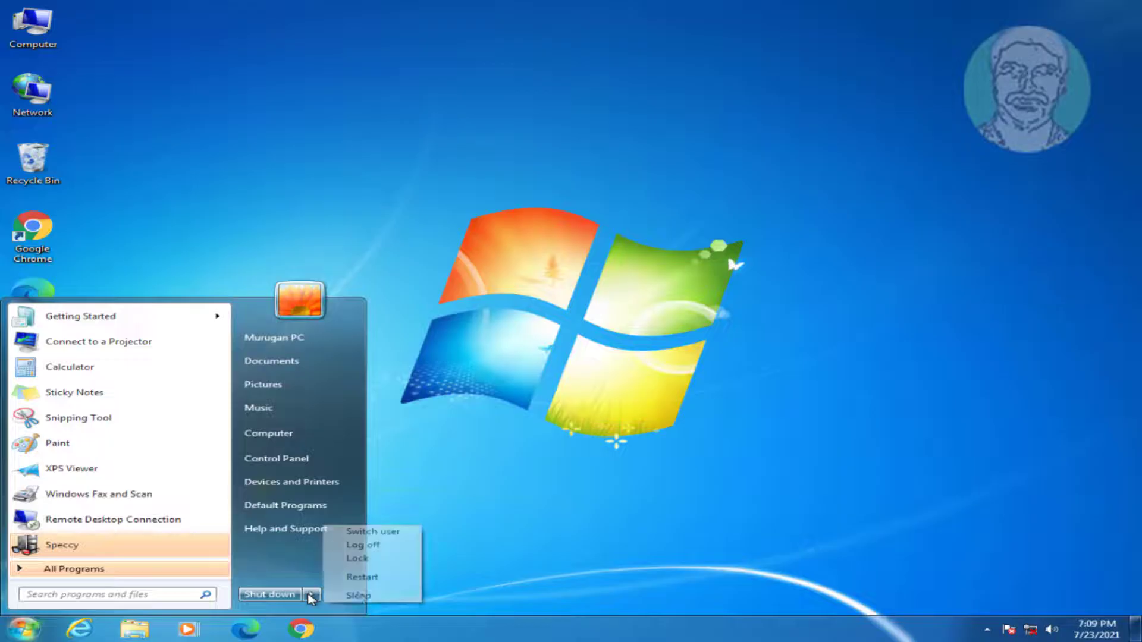
{"action": "left_click", "coordinate": [362, 578]}
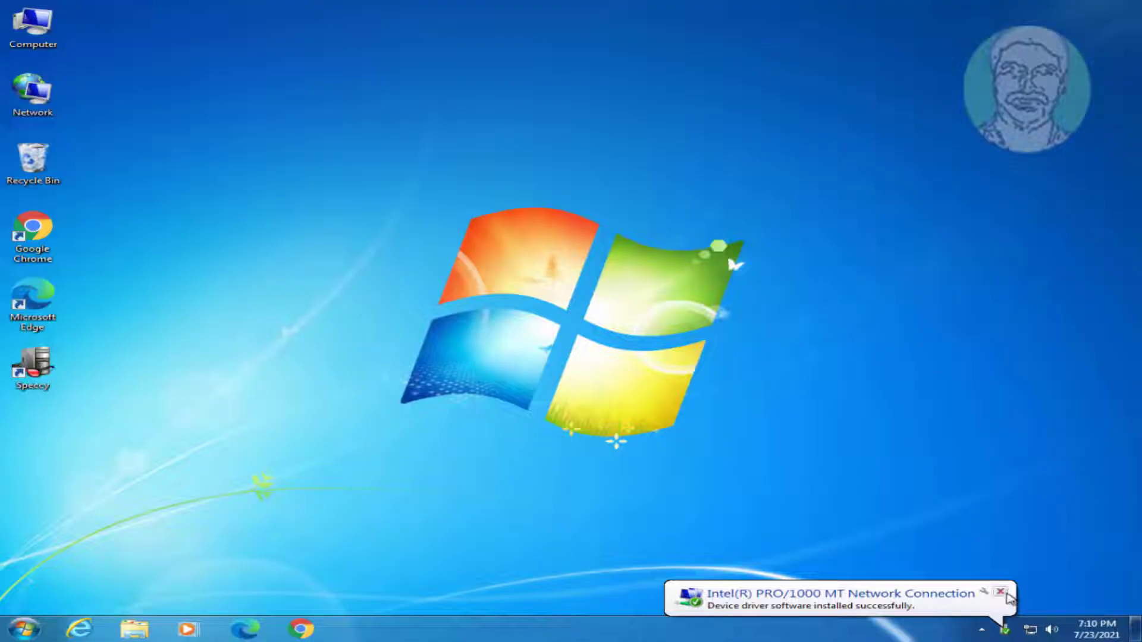
{"action": "left_click", "coordinate": [1002, 593]}
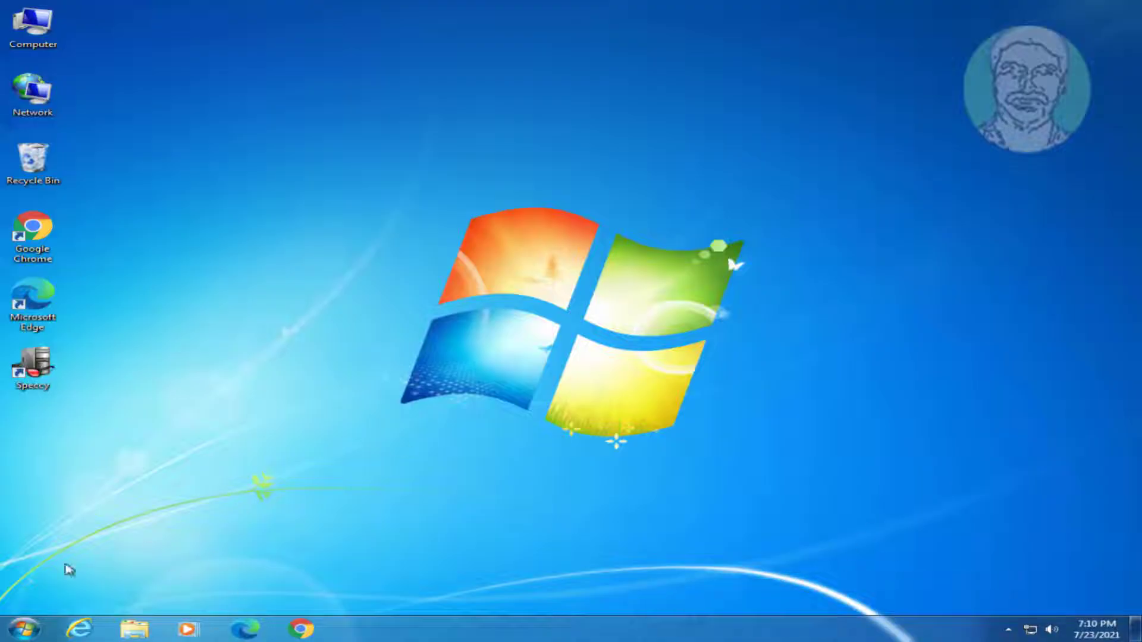
- Search for device manager, open Device Manager and expand the Network adapters category to check the listed adapter
{"action": "left_click", "coordinate": [24, 629]}
{"action": "type", "text": "de"}
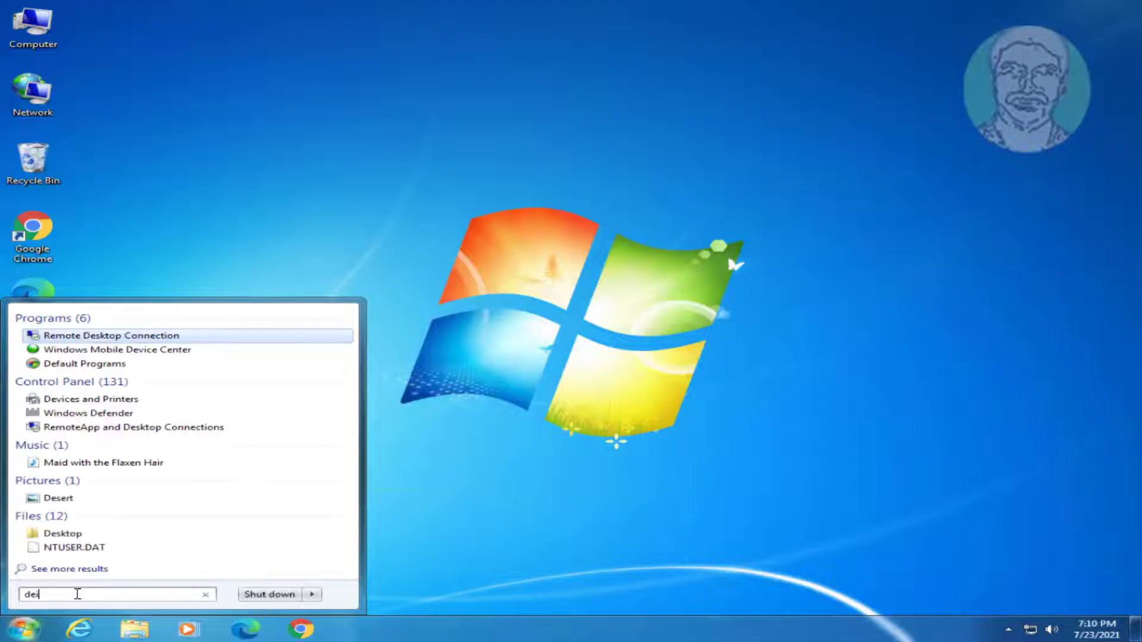
{"action": "type", "text": "vice manag"}
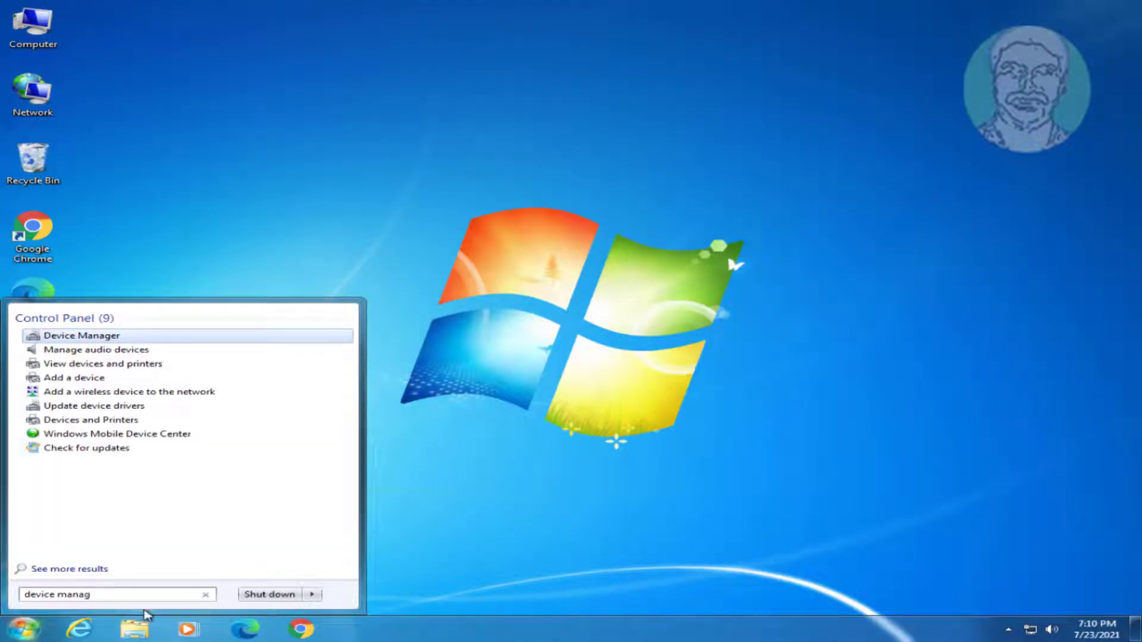
{"action": "type", "text": "er"}
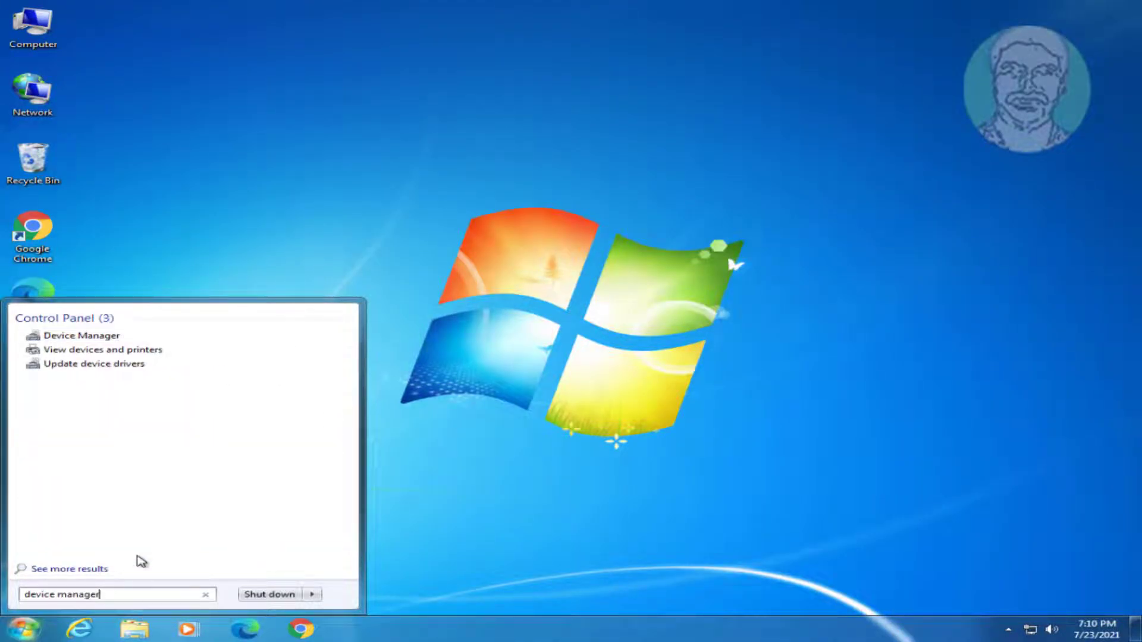
{"action": "left_click", "coordinate": [84, 336]}
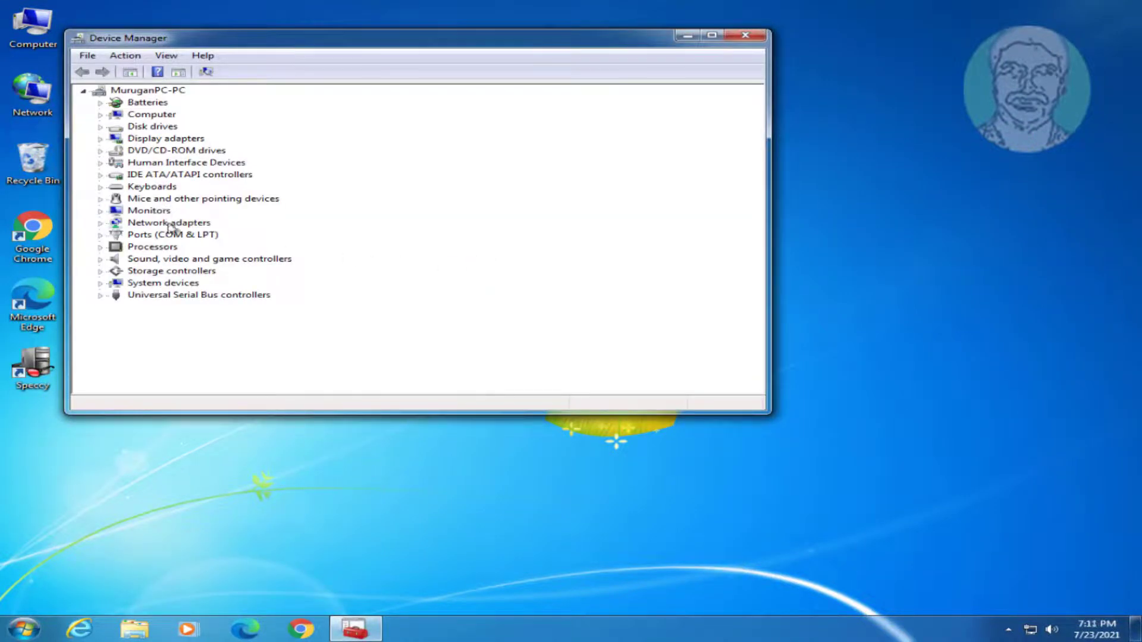
{"action": "left_click", "coordinate": [171, 226]}
{"action": "left_click", "coordinate": [100, 224]}
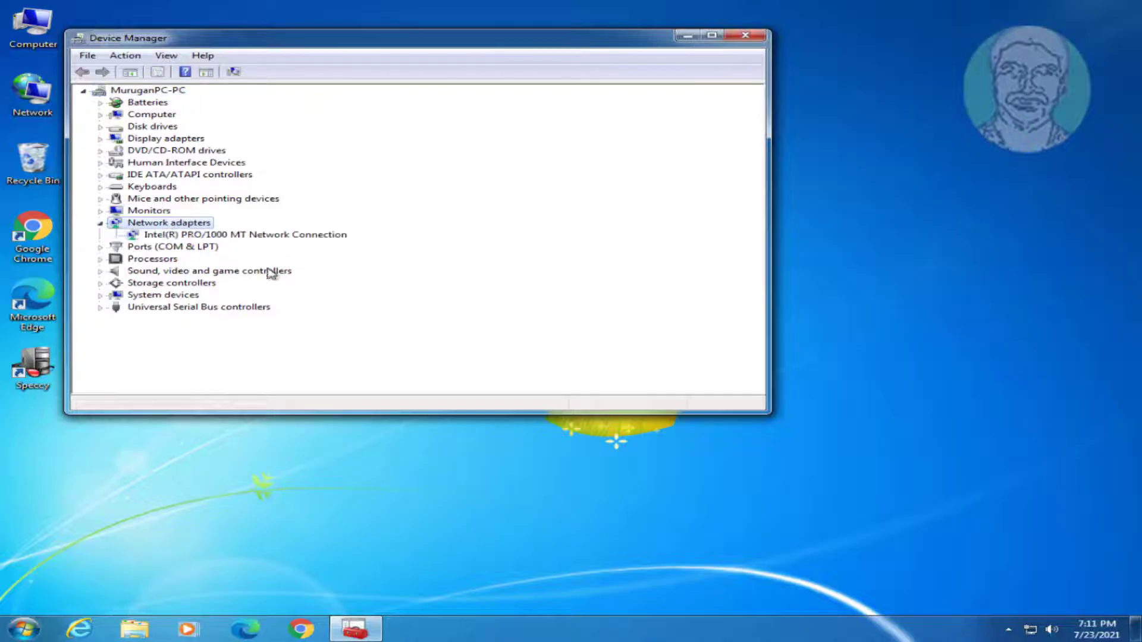
- Close Device Manager, then launch Speccy and open its Motherboard details
{"action": "left_click", "coordinate": [745, 35]}
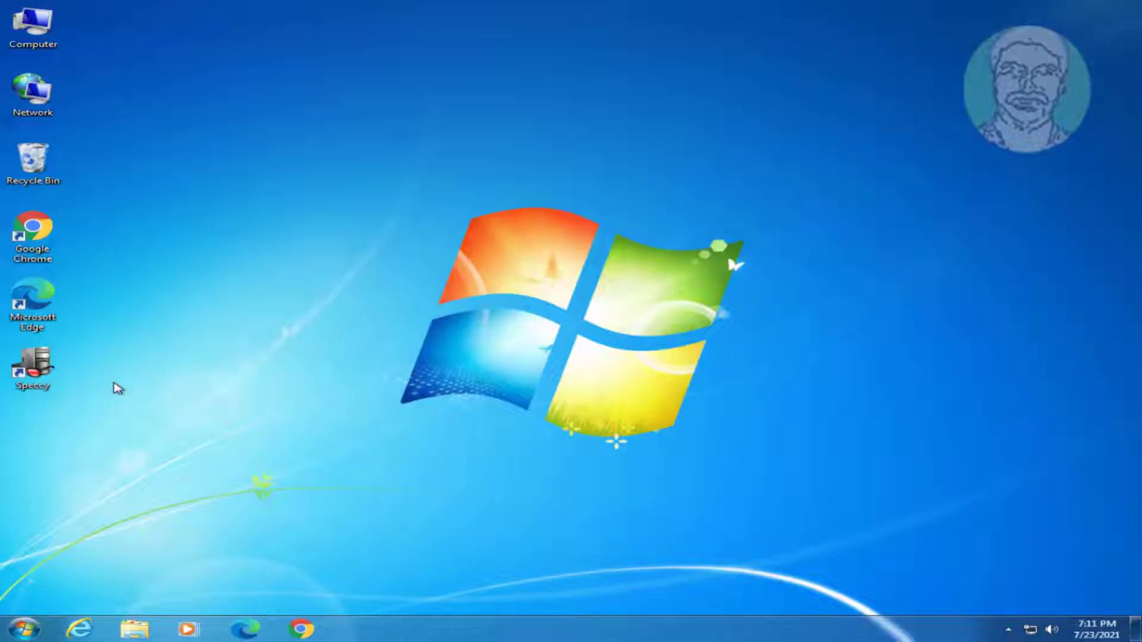
{"action": "left_click", "coordinate": [35, 366]}
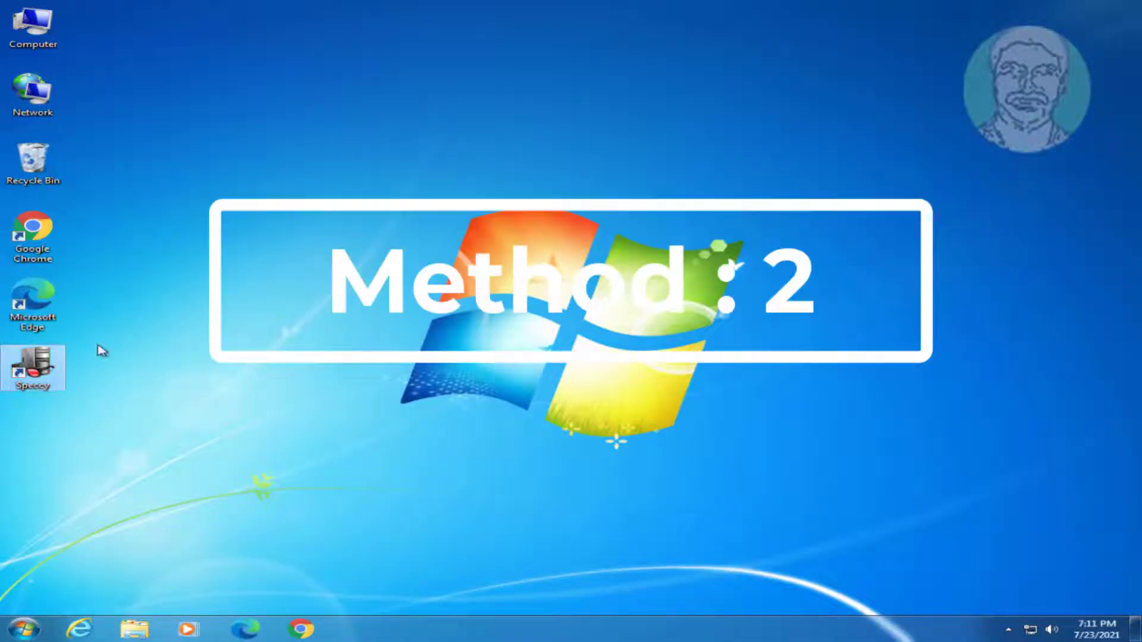
{"action": "left_click", "coordinate": [638, 333]}
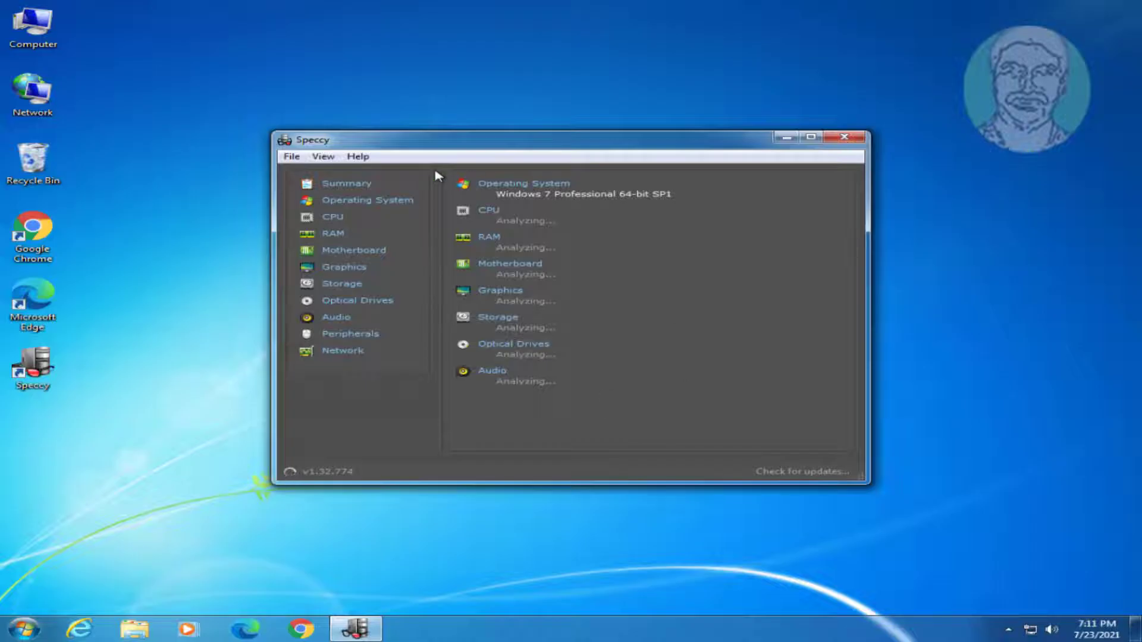
{"action": "left_click", "coordinate": [374, 257]}
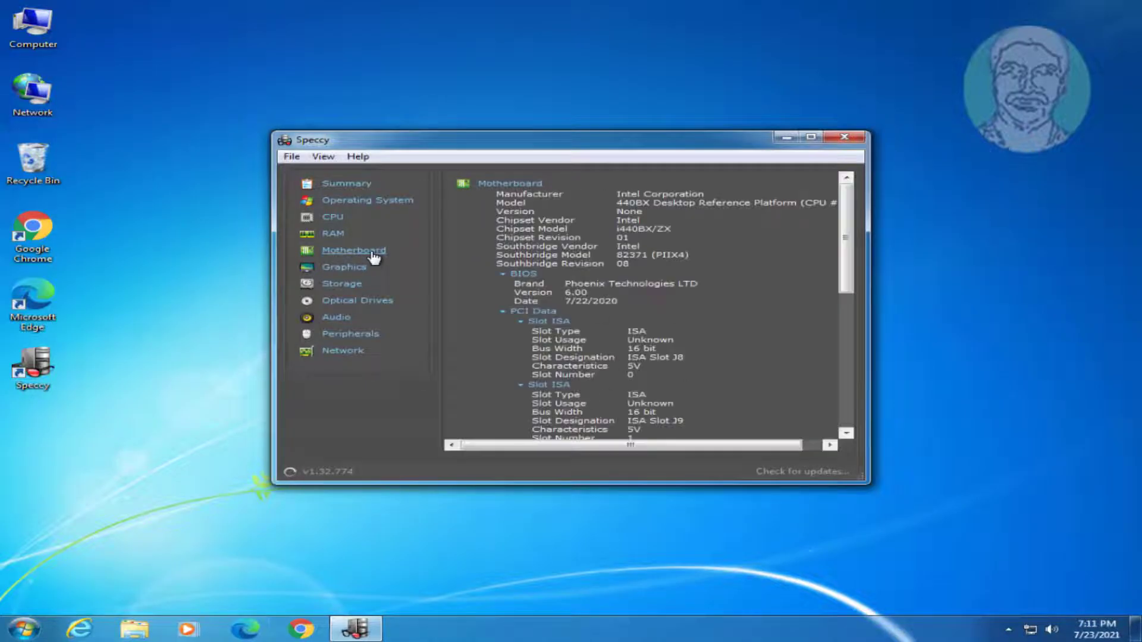
- Examine the motherboard's model name by highlighting it in the Speccy details, and close Speccy
{"action": "left_click", "coordinate": [506, 203]}
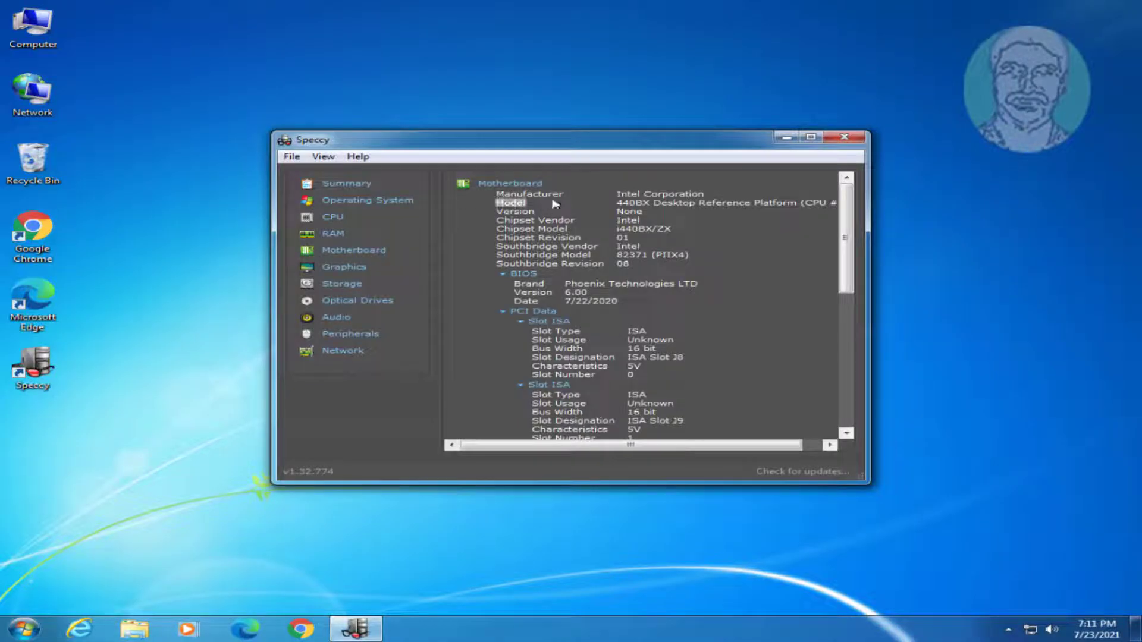
{"action": "left_click", "coordinate": [663, 206]}
{"action": "left_click", "coordinate": [510, 203]}
{"action": "left_click_drag", "start_coordinate": [615, 203], "coordinate": [653, 205]}
{"action": "left_click_drag", "start_coordinate": [663, 204], "coordinate": [794, 205]}
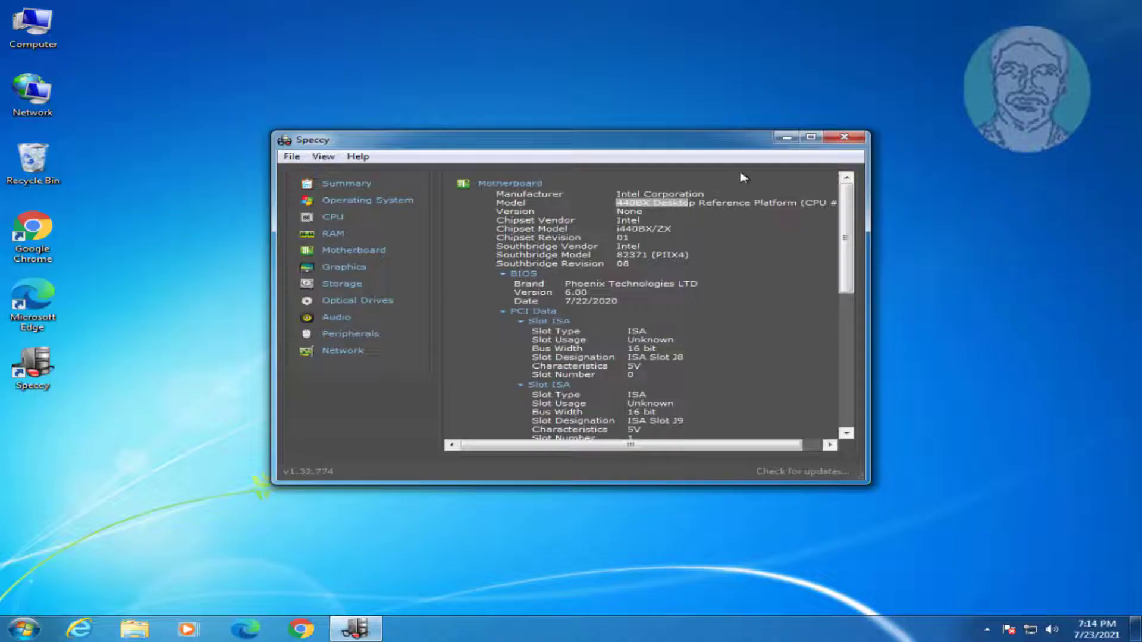
{"action": "left_click", "coordinate": [844, 137]}
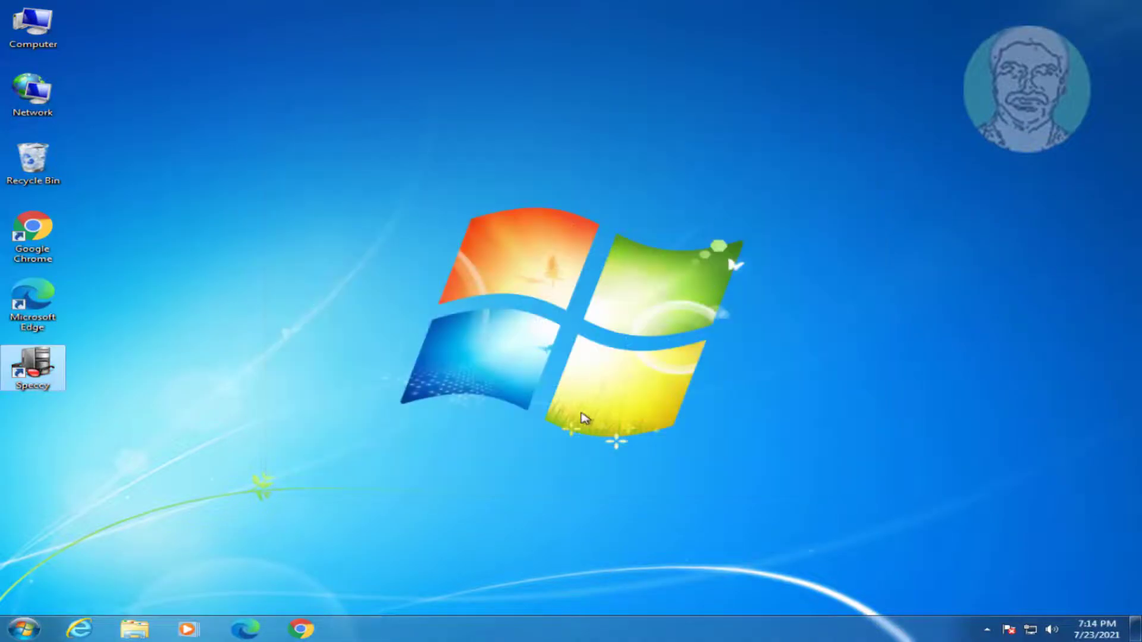
- Open the Computer properties from Windows Explorer to check the system type, and close both windows
{"action": "left_click", "coordinate": [286, 460]}
{"action": "left_click", "coordinate": [124, 634]}
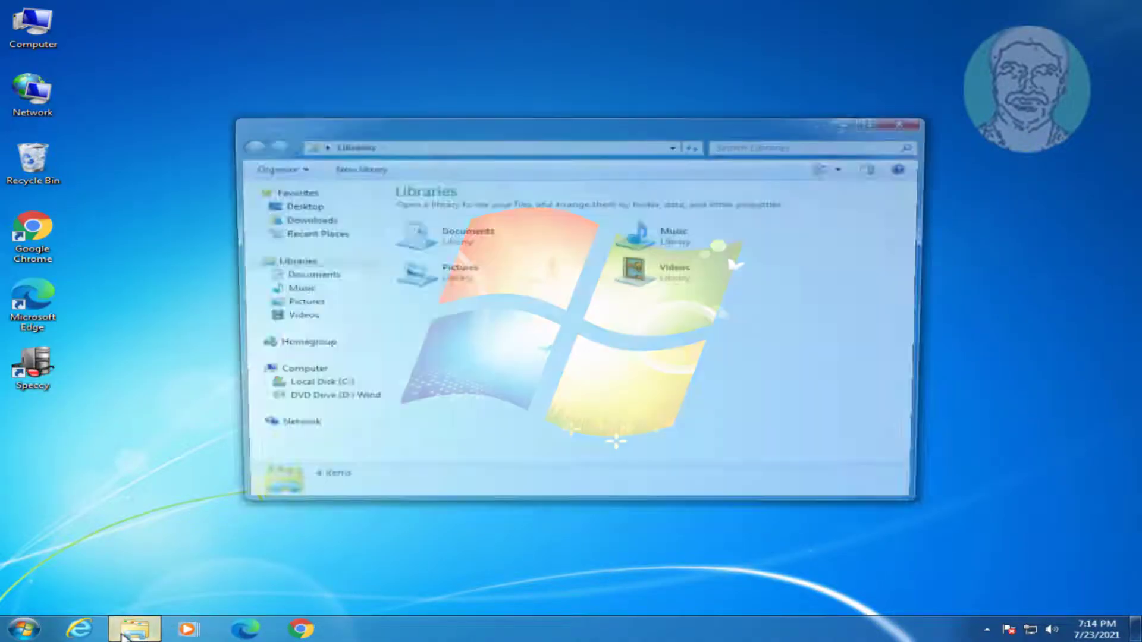
{"action": "right_click", "coordinate": [303, 376]}
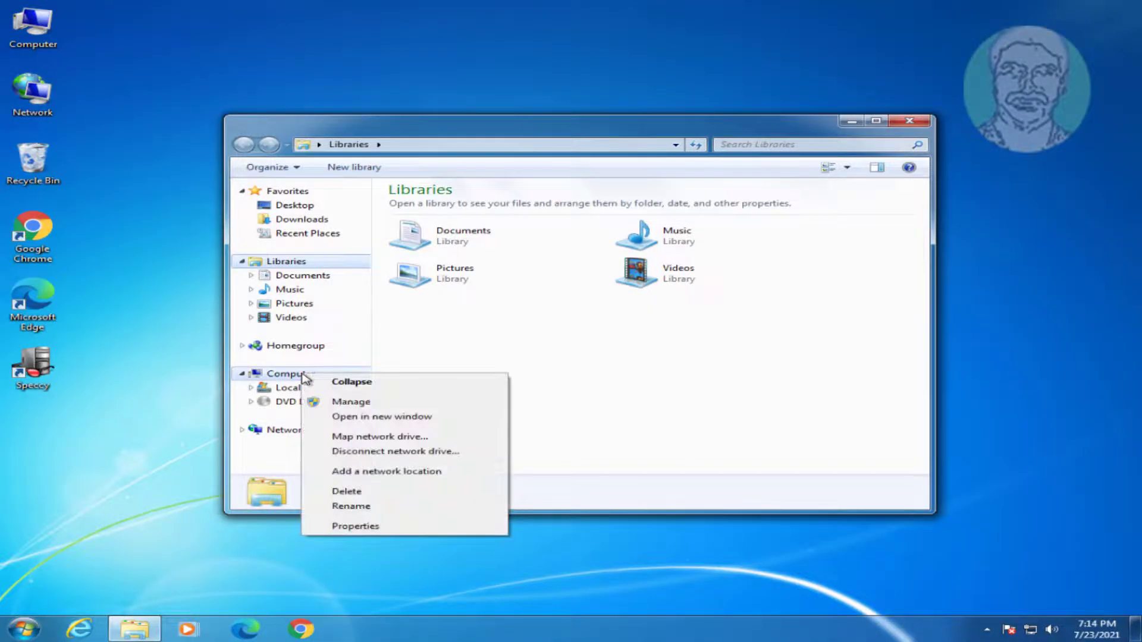
{"action": "left_click", "coordinate": [385, 531]}
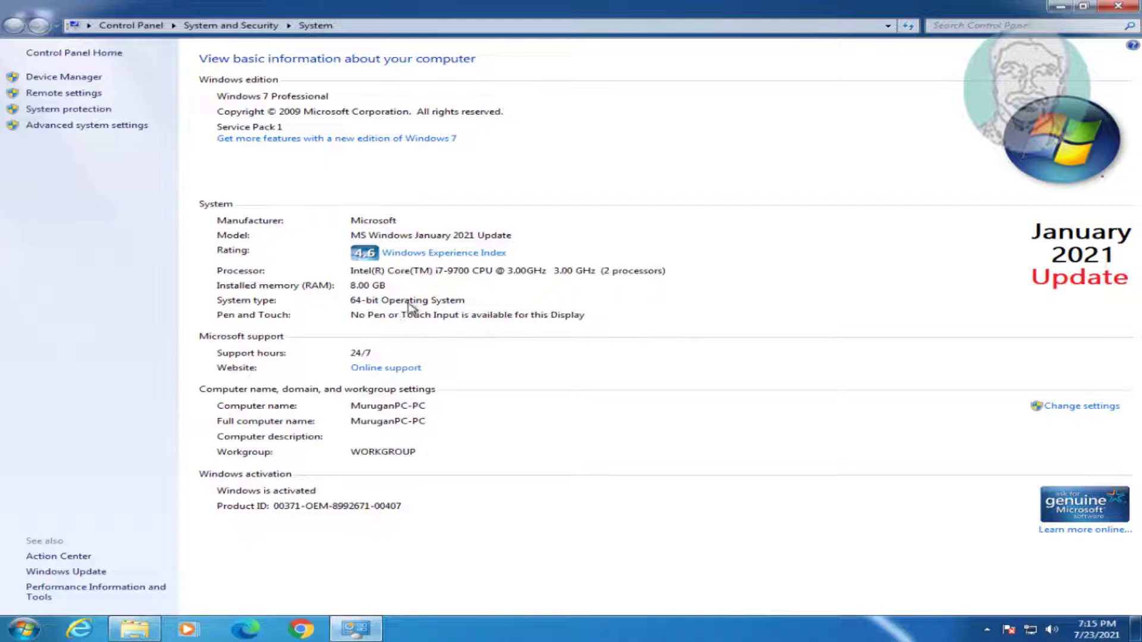
{"action": "left_click", "coordinate": [1118, 6]}
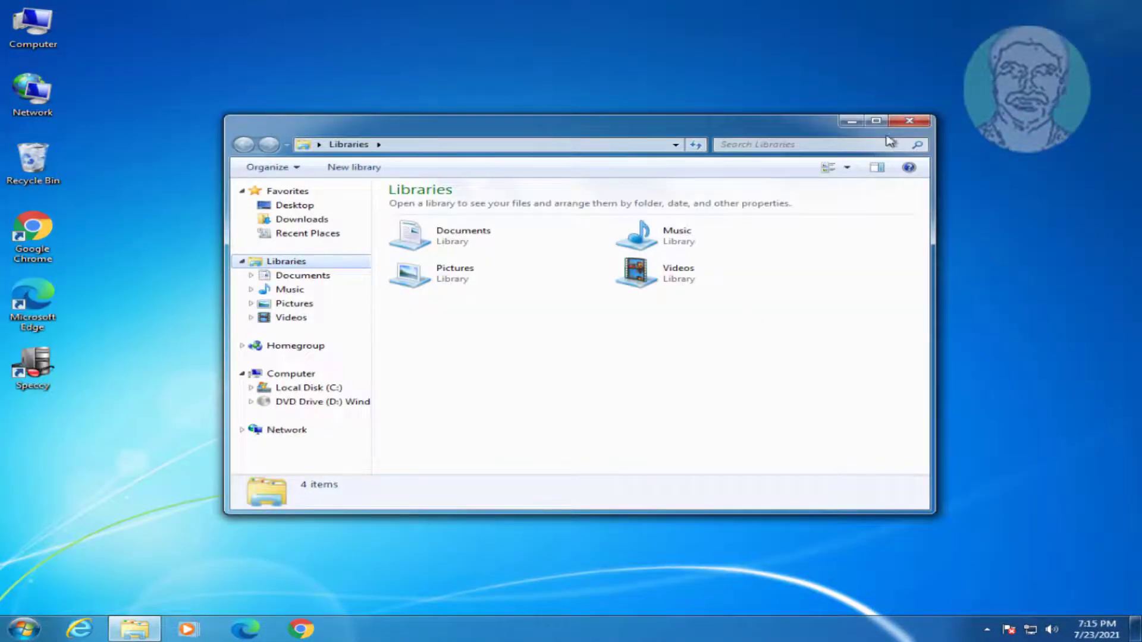
{"action": "left_click", "coordinate": [910, 121]}
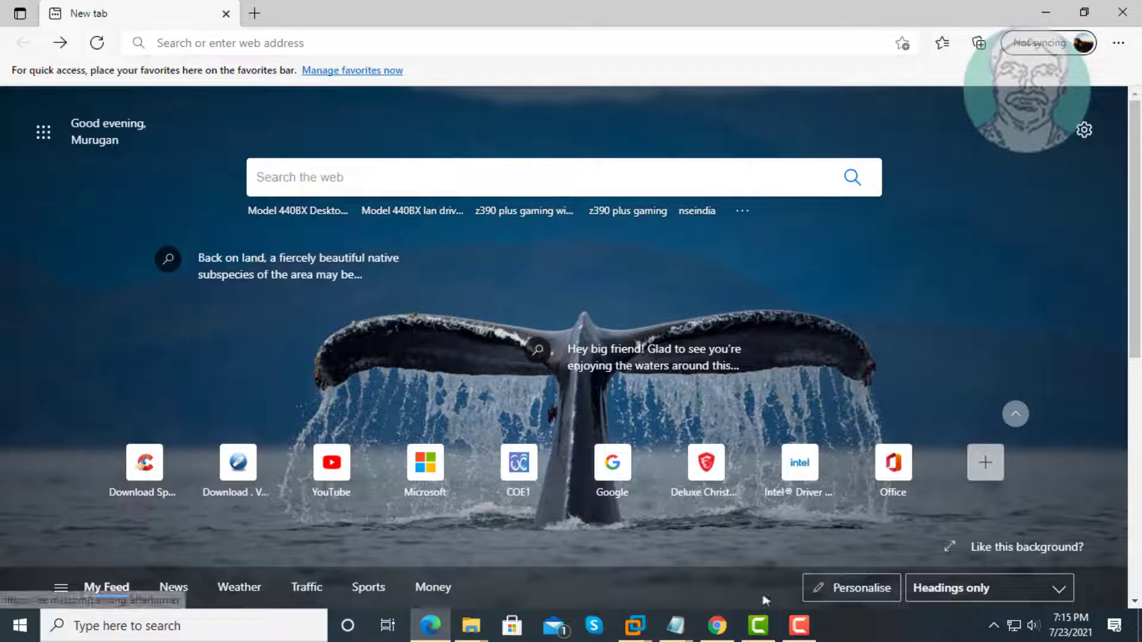
- Switch to Microsoft Edge on the host computer and search the web for "Model 440BX lan driver download"
{"action": "left_click", "coordinate": [797, 635]}
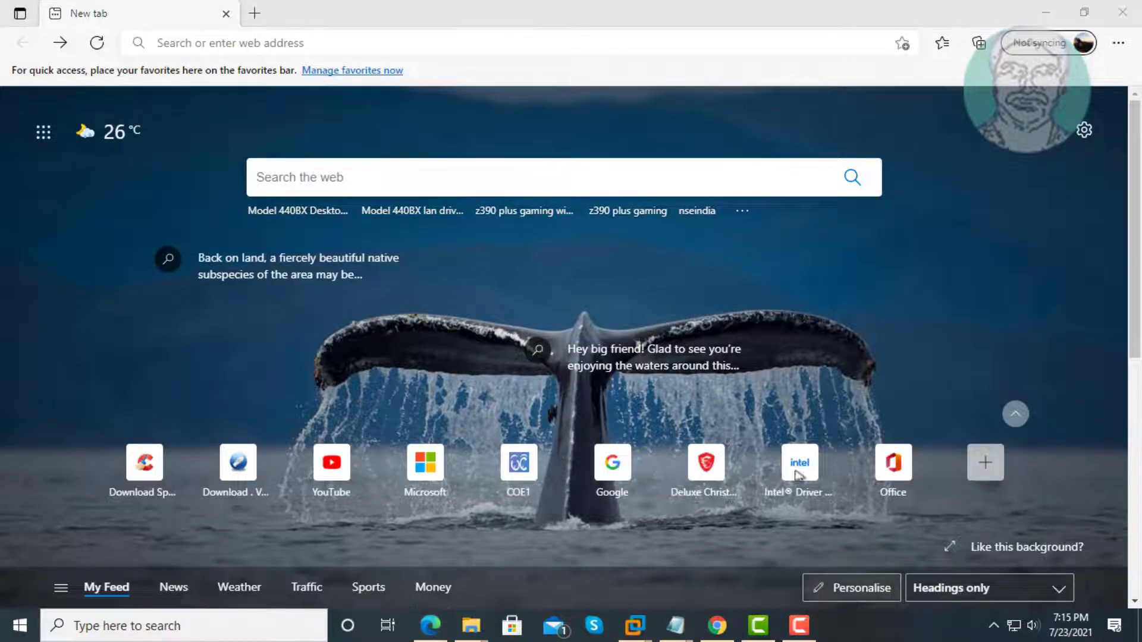
{"action": "left_click", "coordinate": [162, 50]}
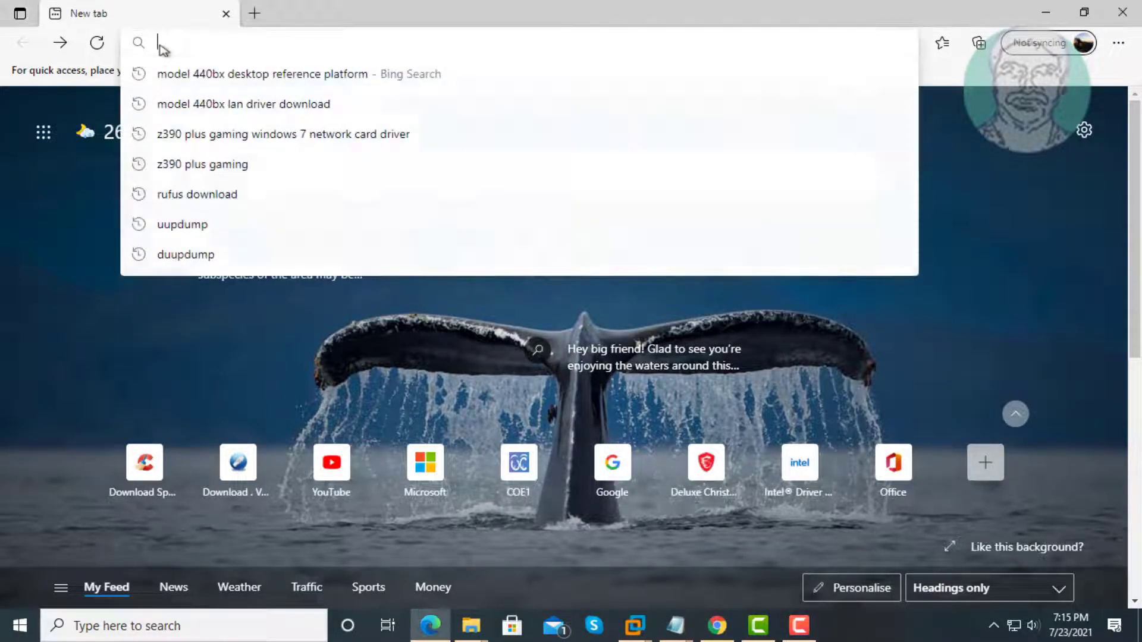
{"action": "right_click", "coordinate": [162, 50]}
{"action": "left_click", "coordinate": [205, 233]}
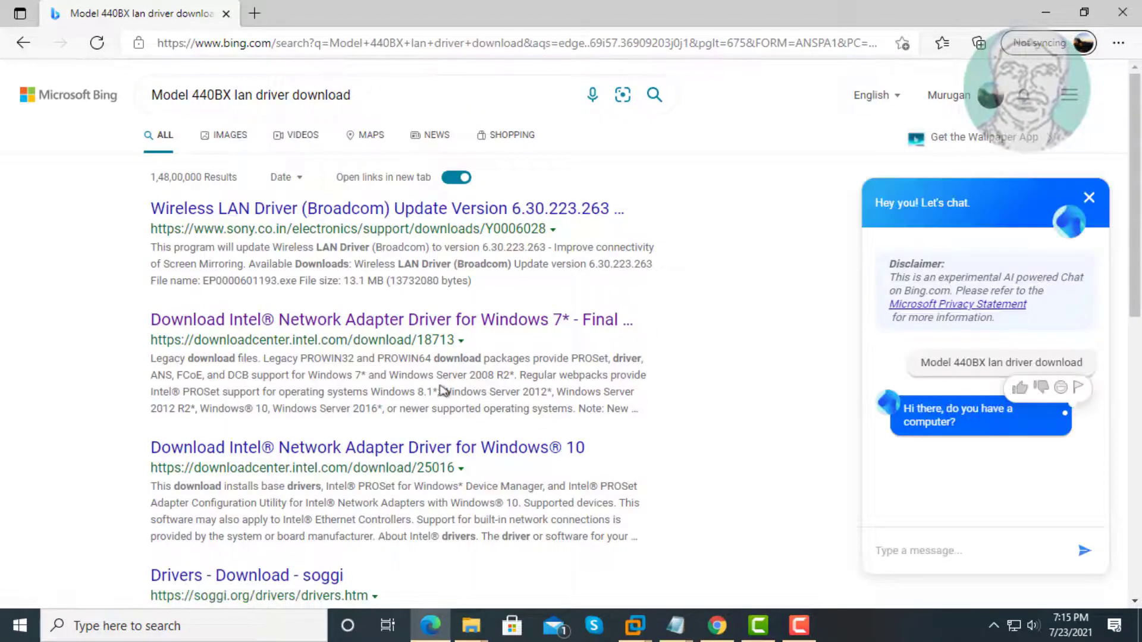
- Download PROWinx64Legacy.exe from Intel's Network Adapter Driver for Windows 7 page, accepting the license agreement
{"action": "left_click", "coordinate": [465, 322]}
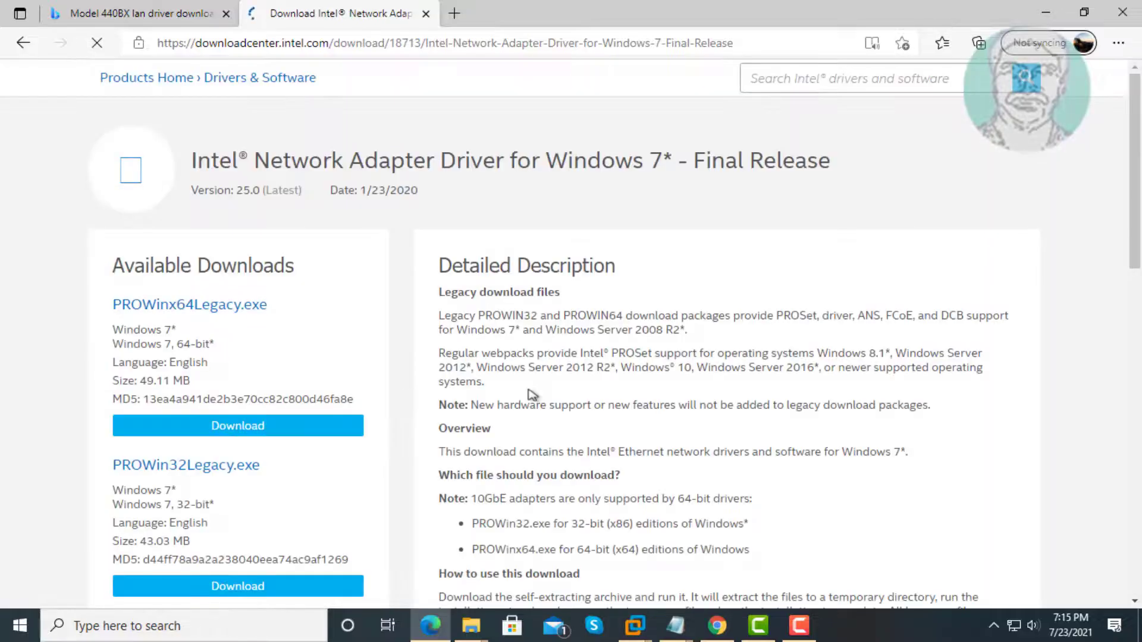
{"action": "scroll", "coordinate": [404, 447], "scroll_direction": "down", "scroll_amount": 2}
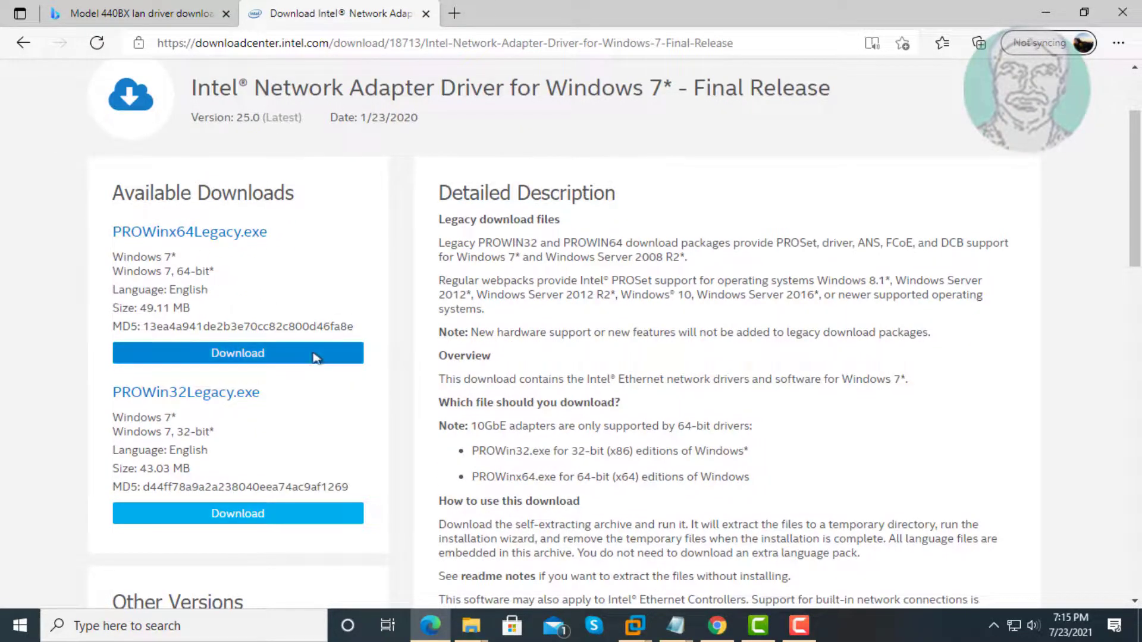
{"action": "left_click", "coordinate": [277, 356]}
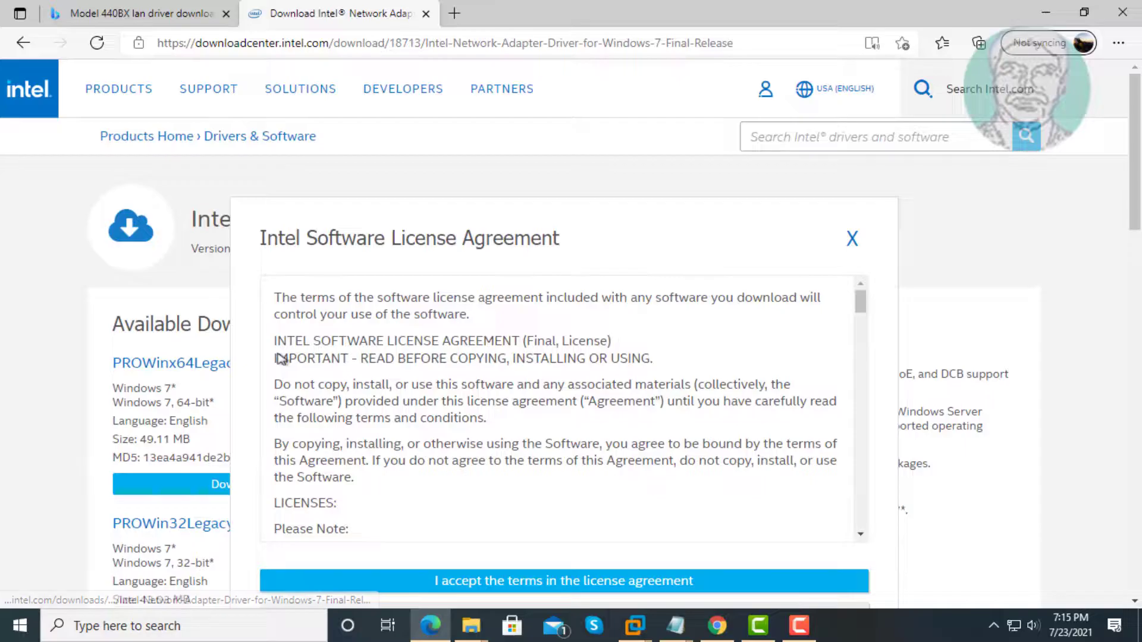
{"action": "left_click", "coordinate": [540, 581]}
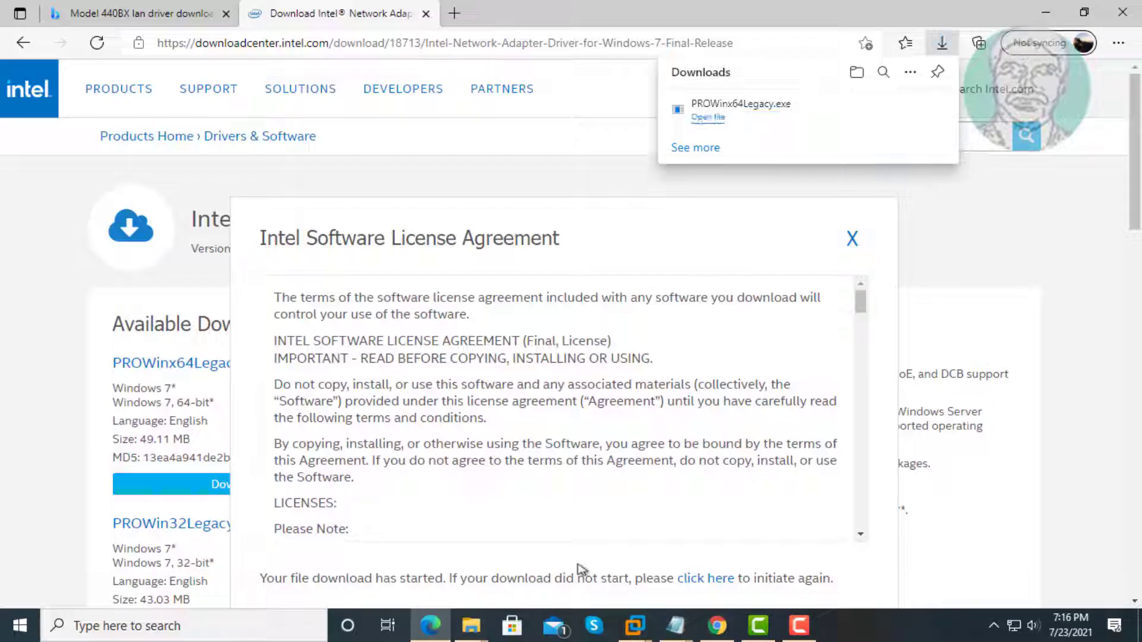
- Copy PROWinx64Legacy.exe from the Downloads folder and paste it onto the Windows 7 virtual machine's desktop
{"action": "left_click", "coordinate": [858, 74]}
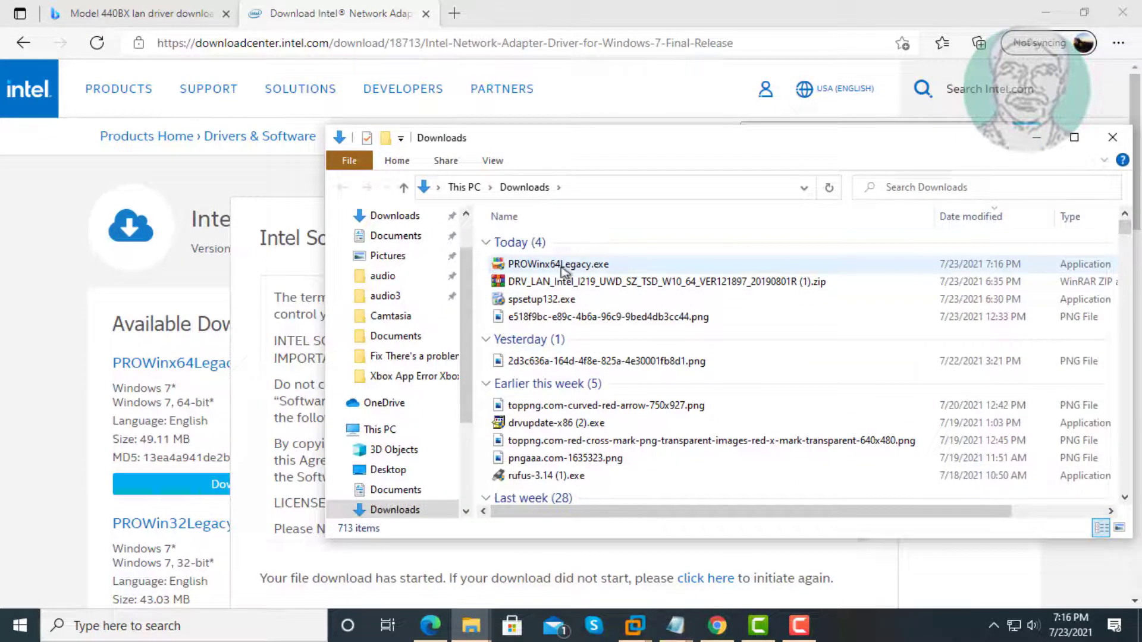
{"action": "left_click", "coordinate": [563, 269]}
{"action": "right_click", "coordinate": [564, 269]}
{"action": "left_click", "coordinate": [627, 511]}
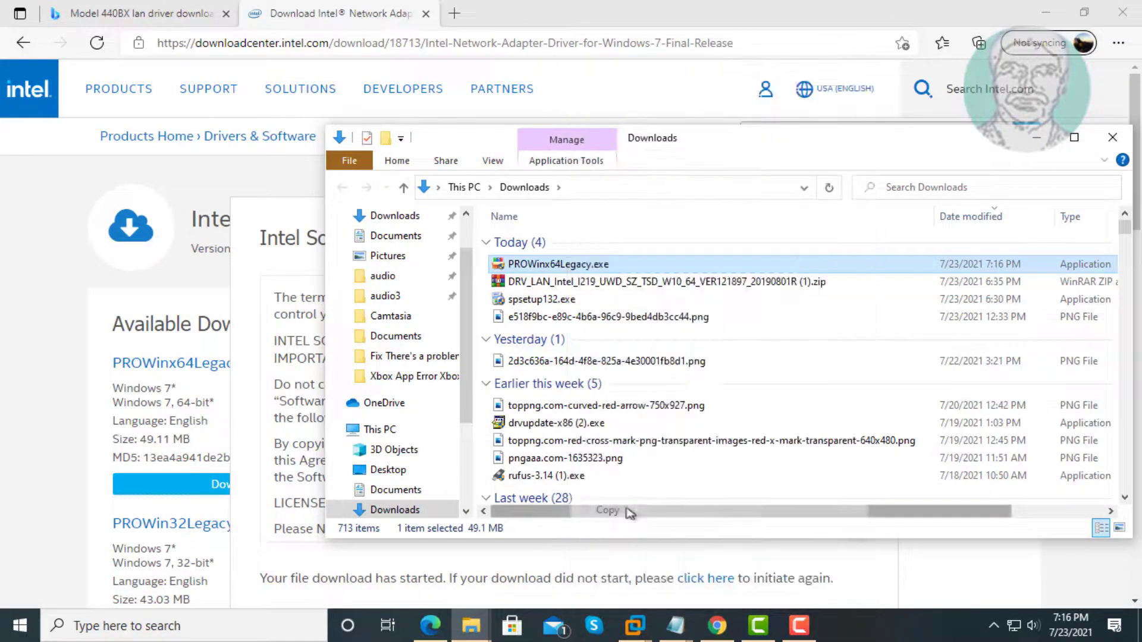
{"action": "left_click", "coordinate": [1036, 138]}
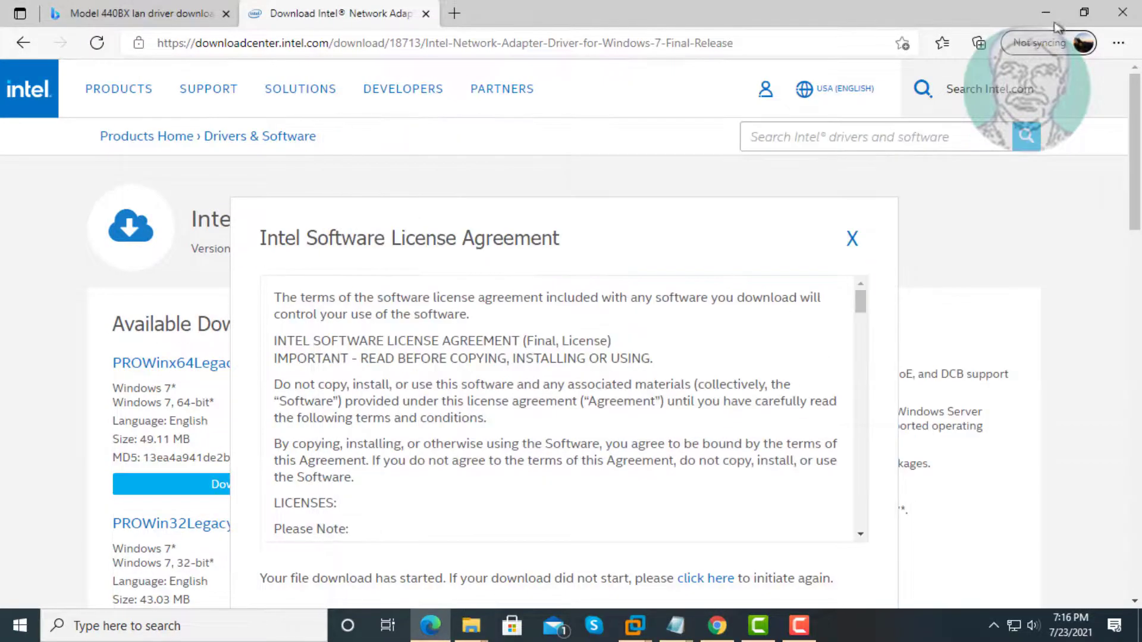
{"action": "left_click", "coordinate": [1050, 15]}
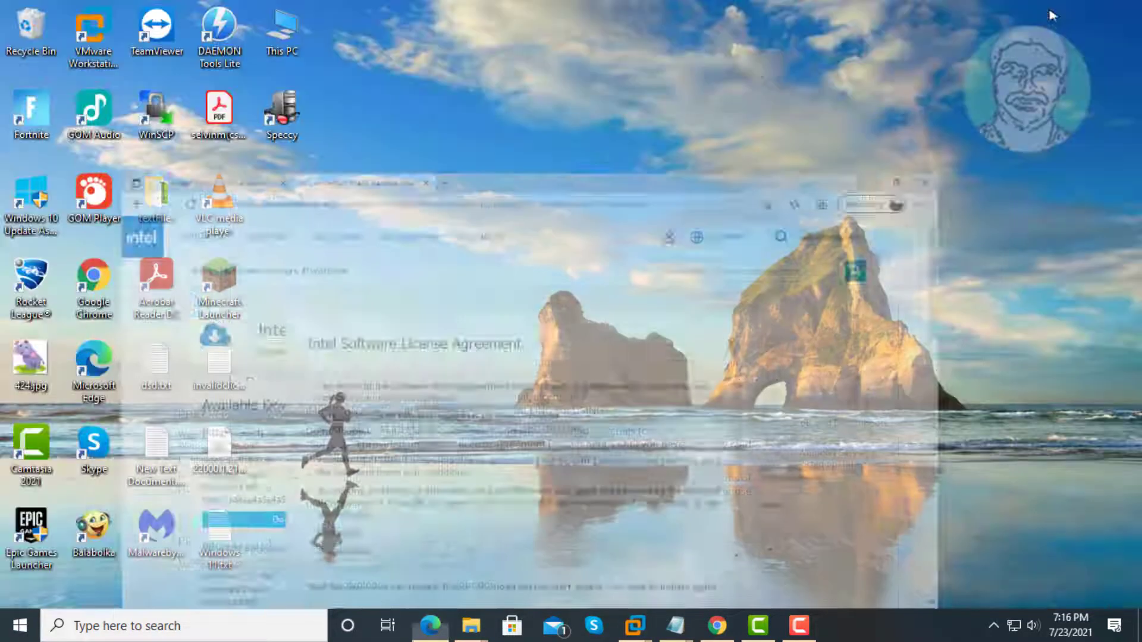
{"action": "left_click", "coordinate": [635, 625]}
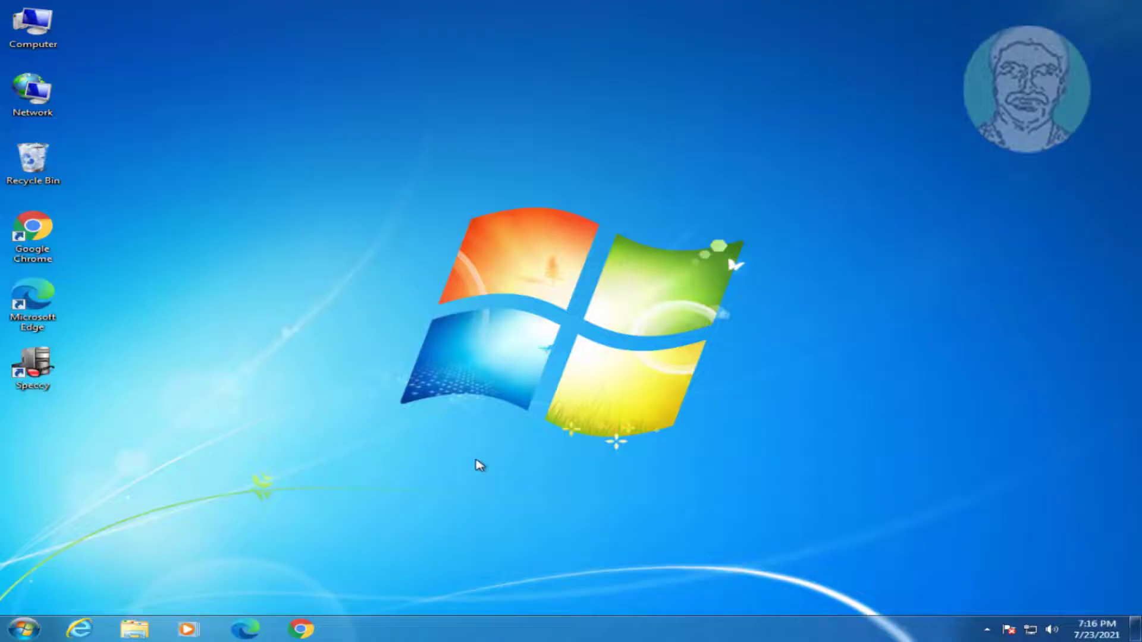
{"action": "key", "text": "ctrl+v"}
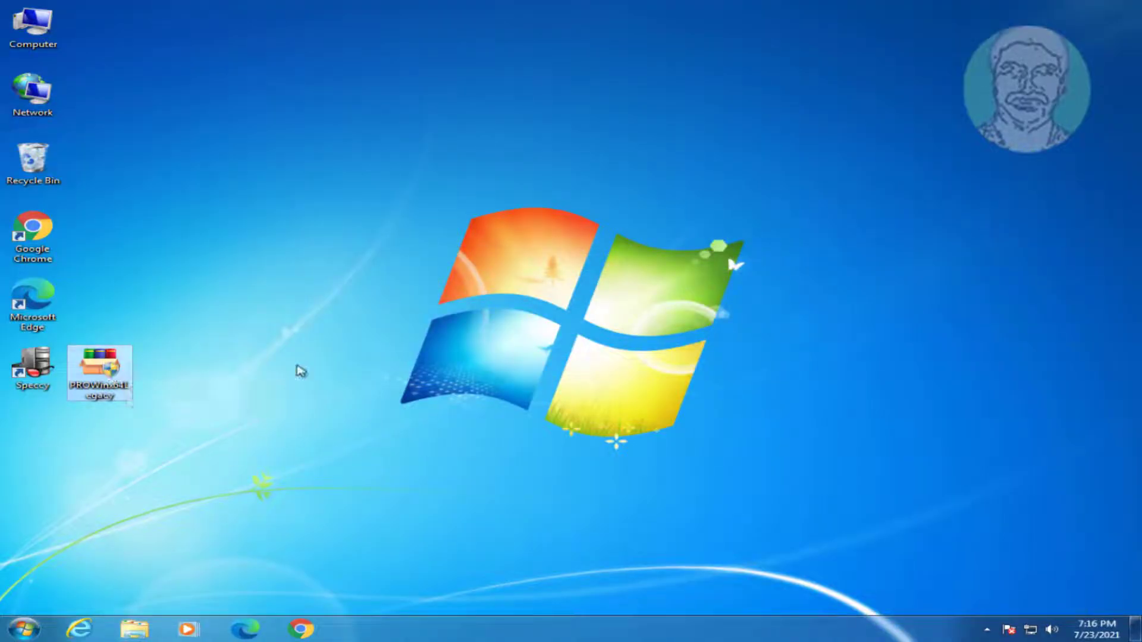
- Try to install the Intel device drivers with PROWinx64Legacy, accepting the license terms, and exit the install wizard
{"action": "key", "text": "Return"}
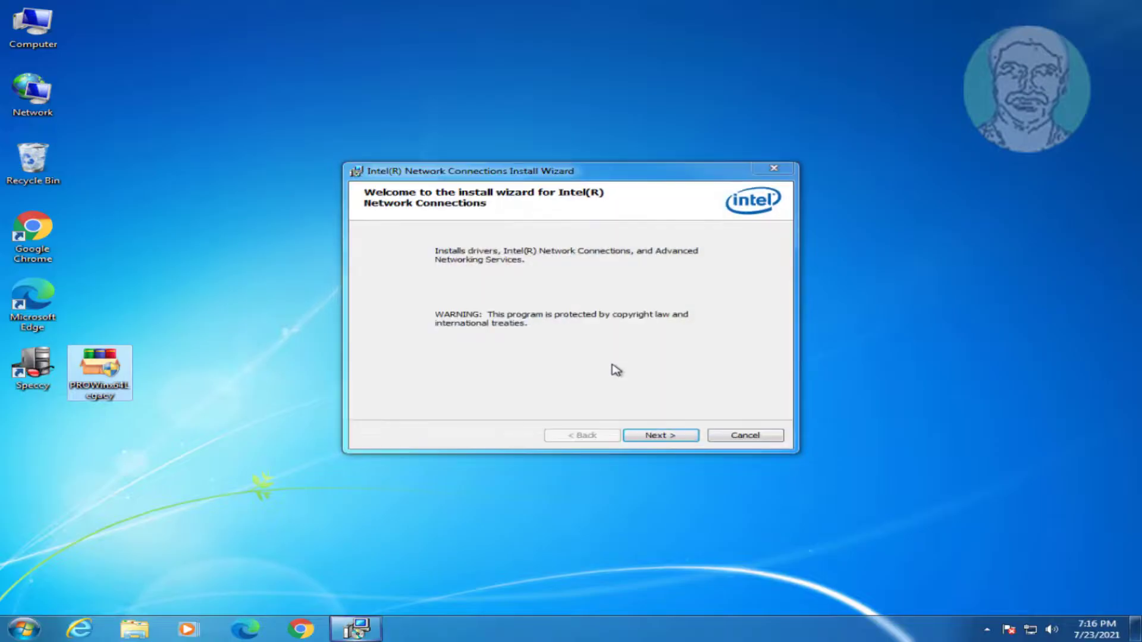
{"action": "left_click", "coordinate": [654, 437]}
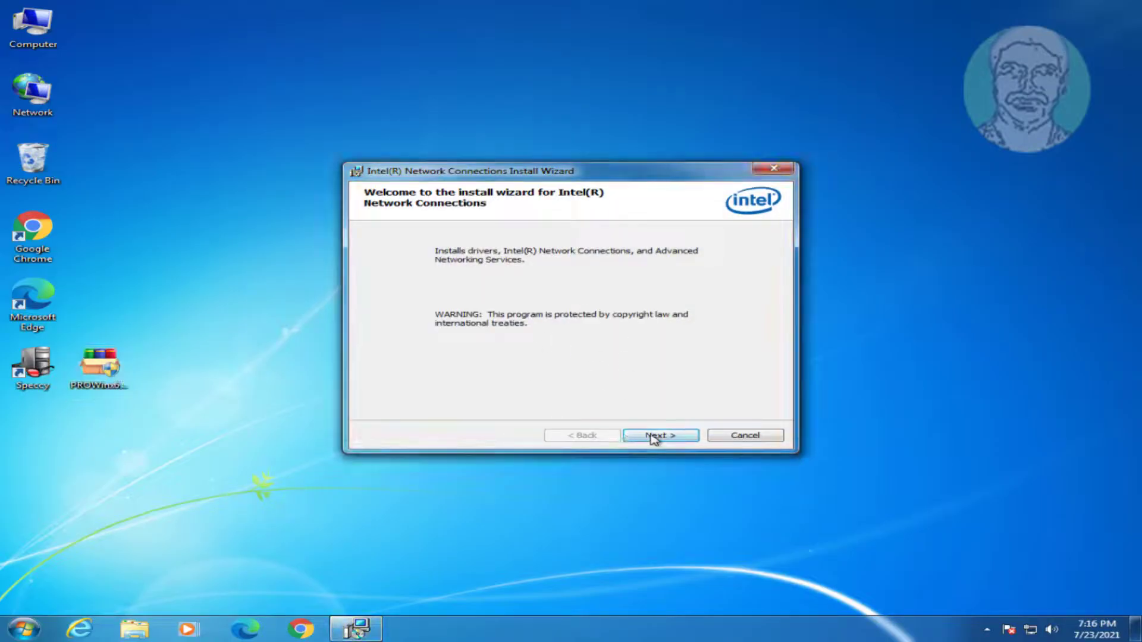
{"action": "left_click", "coordinate": [654, 437]}
{"action": "left_click", "coordinate": [403, 388]}
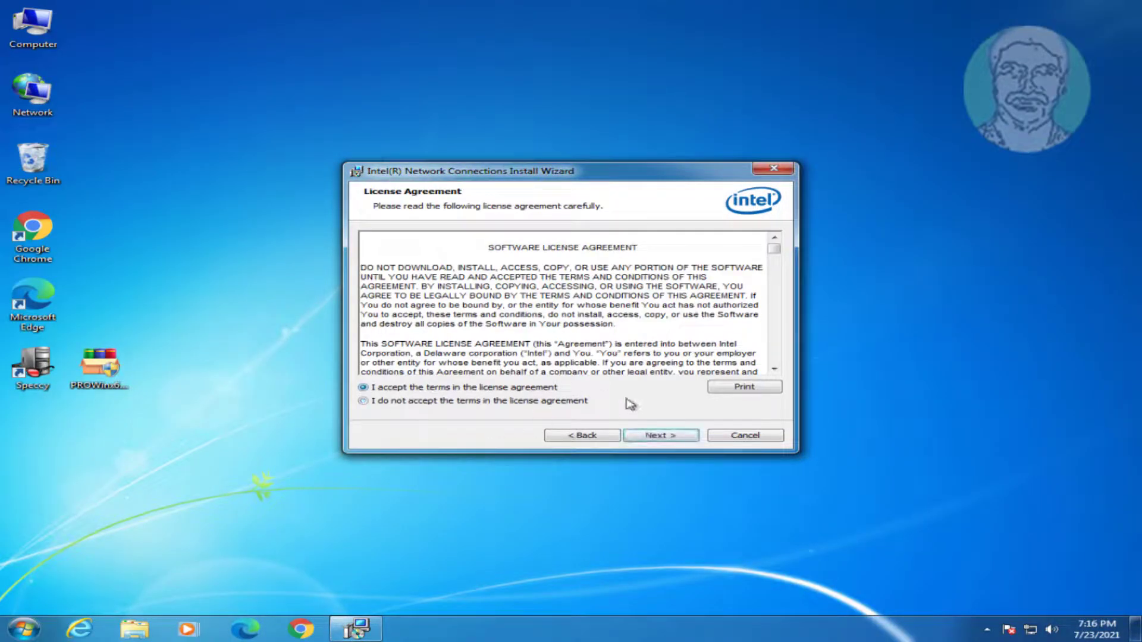
{"action": "left_click", "coordinate": [662, 438]}
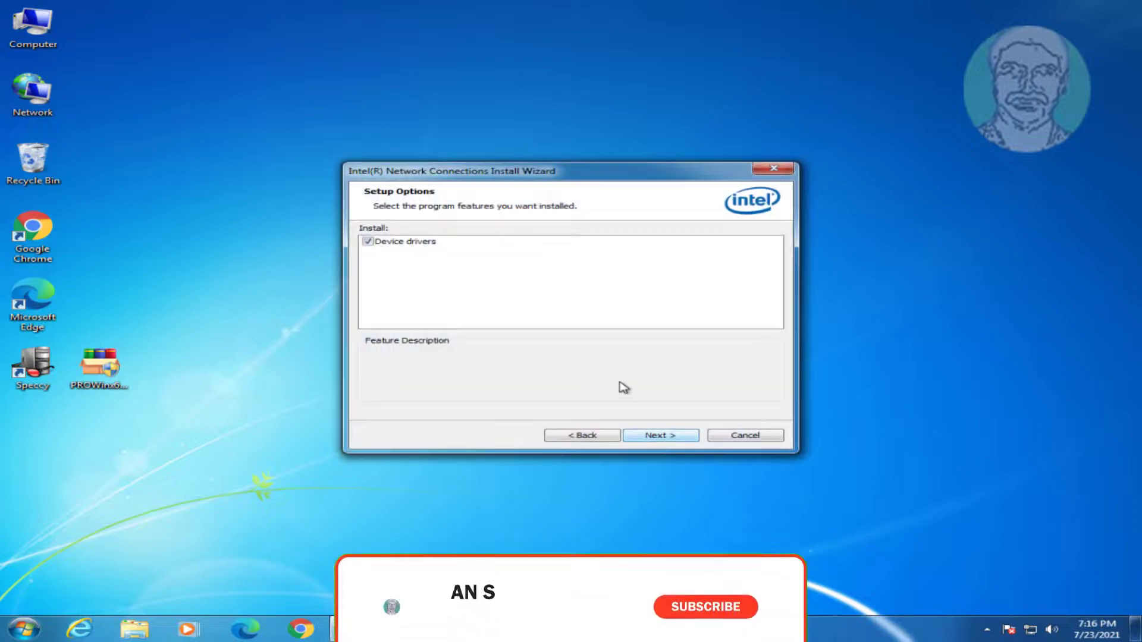
{"action": "left_click", "coordinate": [659, 434]}
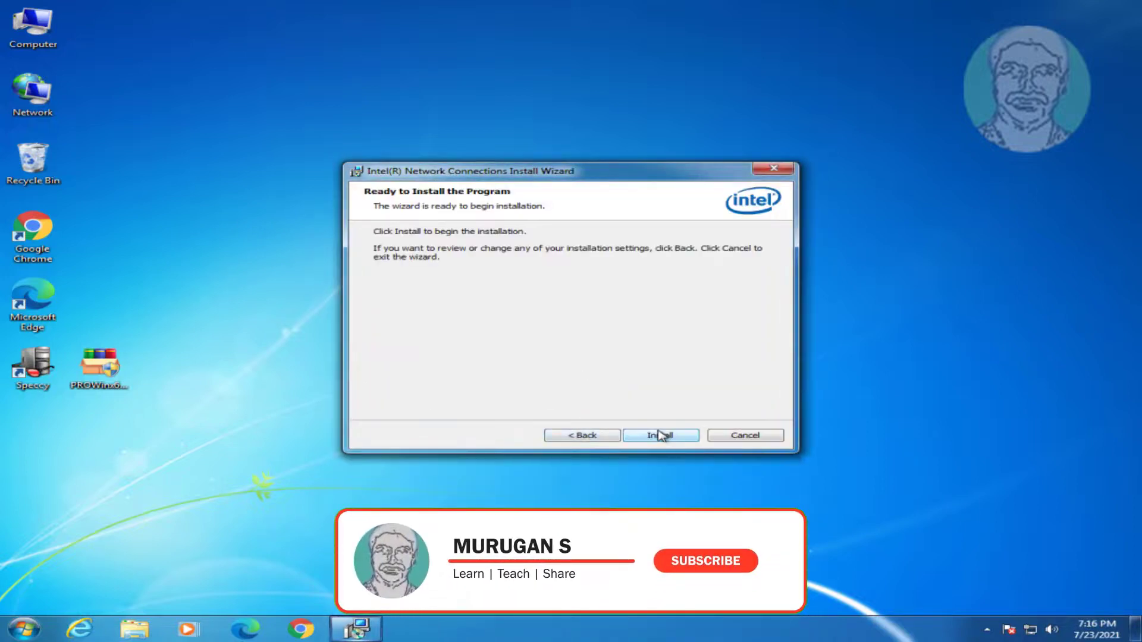
{"action": "left_click", "coordinate": [659, 436]}
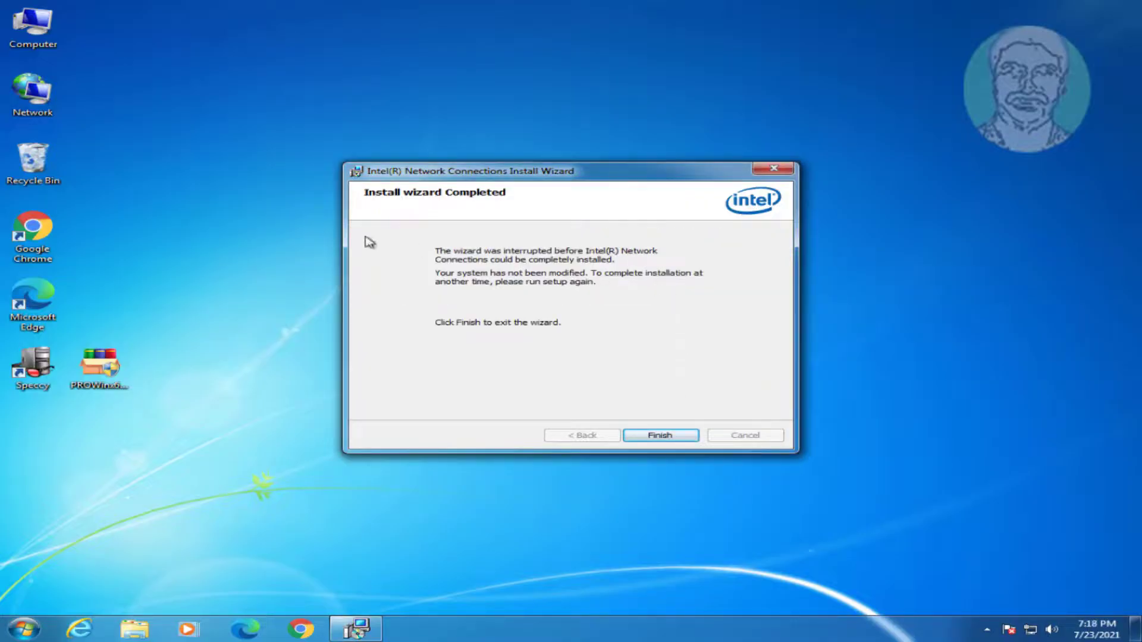
{"action": "left_click", "coordinate": [662, 436]}
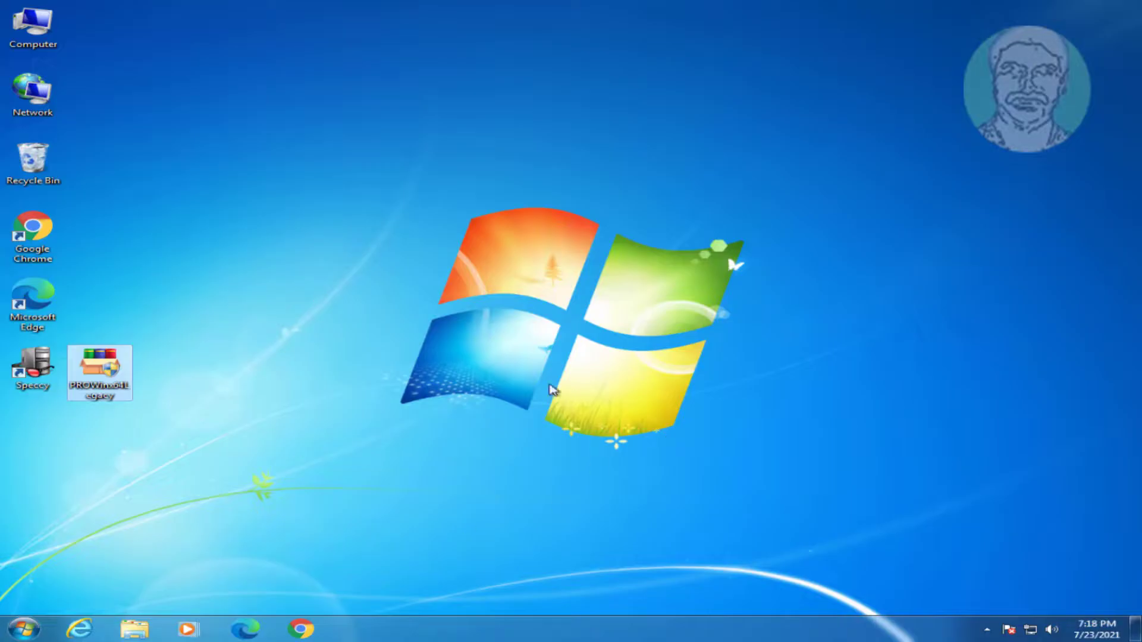
- Restart the Windows 7 virtual machine
{"action": "left_click", "coordinate": [553, 389]}
{"action": "left_click", "coordinate": [23, 629]}
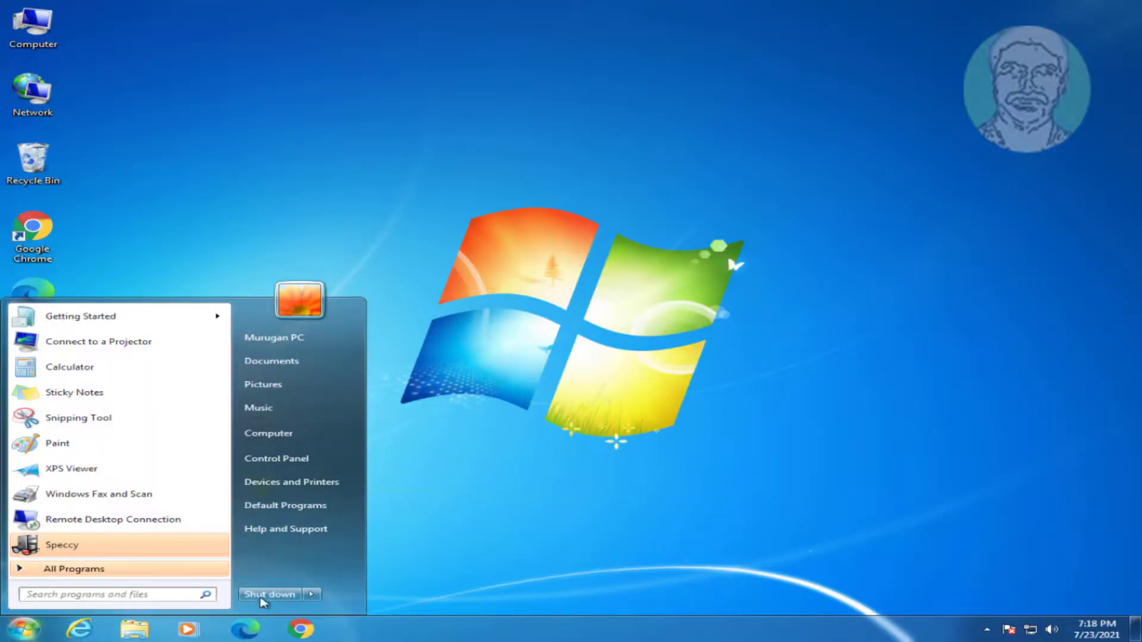
{"action": "mouse_move", "coordinate": [312, 595]}
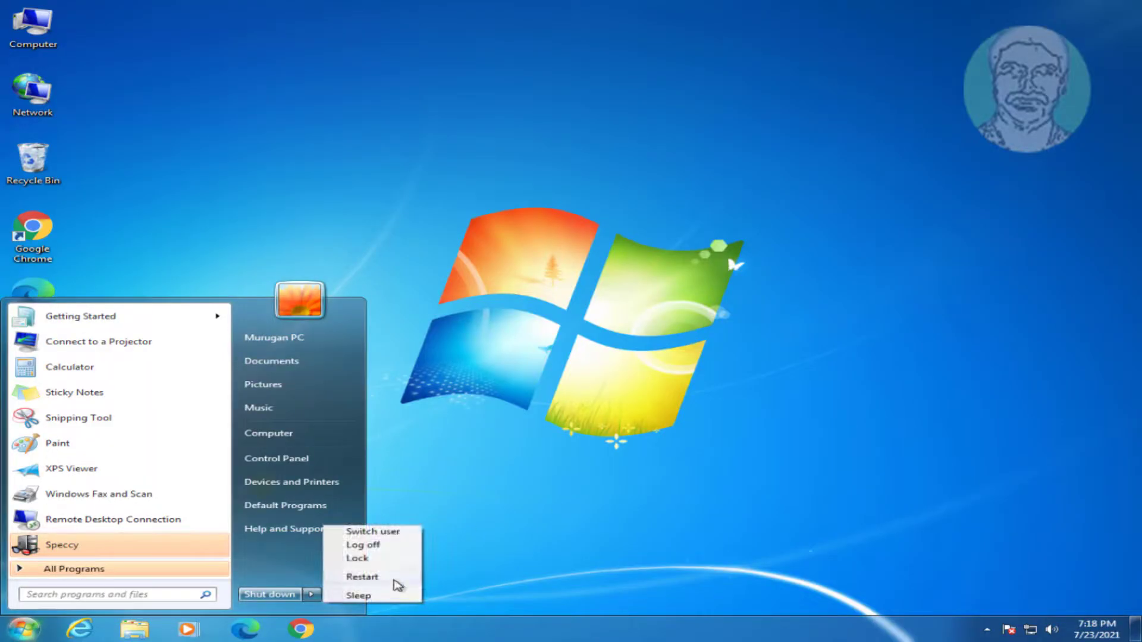
{"action": "left_click", "coordinate": [394, 579]}
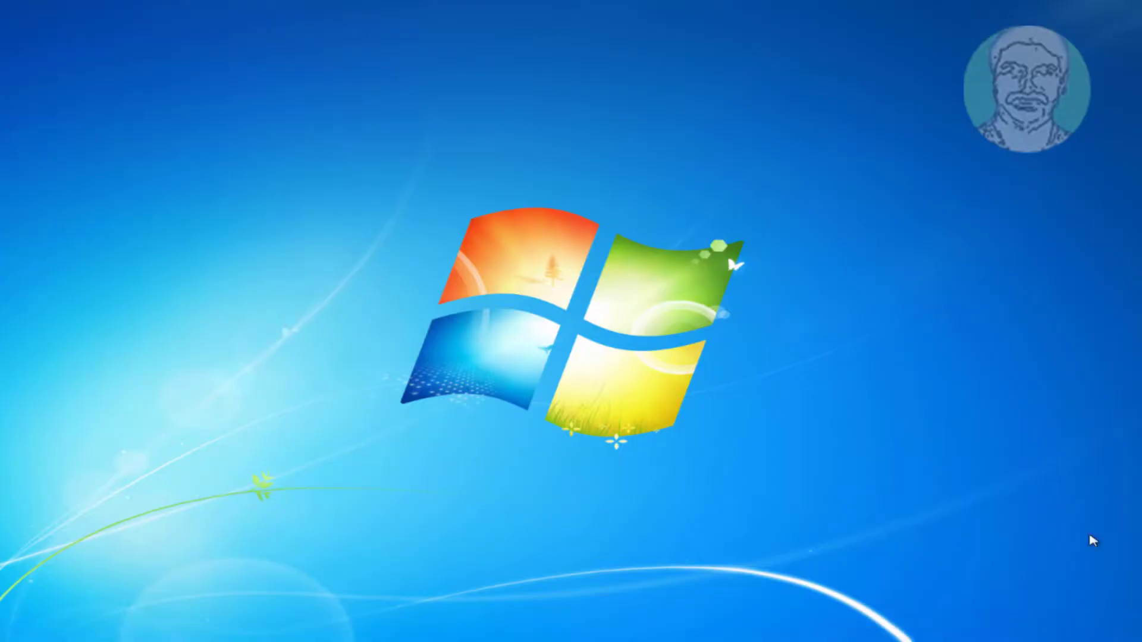